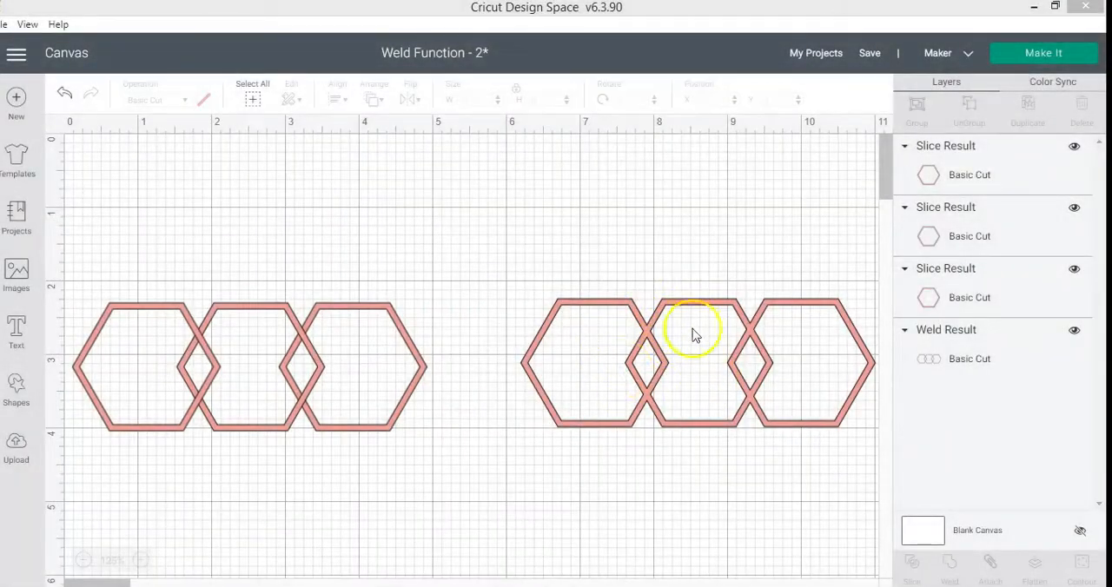
Reposition the welded hexagon chain at about X 6.13, Y 2.333, beside the three separate hexagons.
mouse_move(648, 322)
mouse_down()
mouse_move(654, 302)
mouse_move(650, 320)
mouse_up()
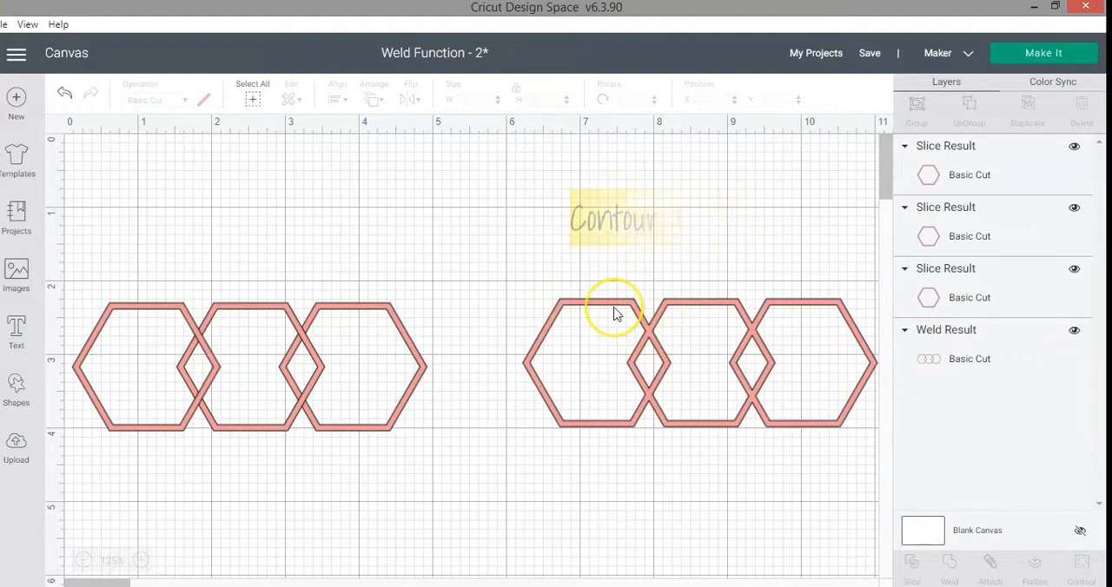
drag(613, 313, 603, 312)
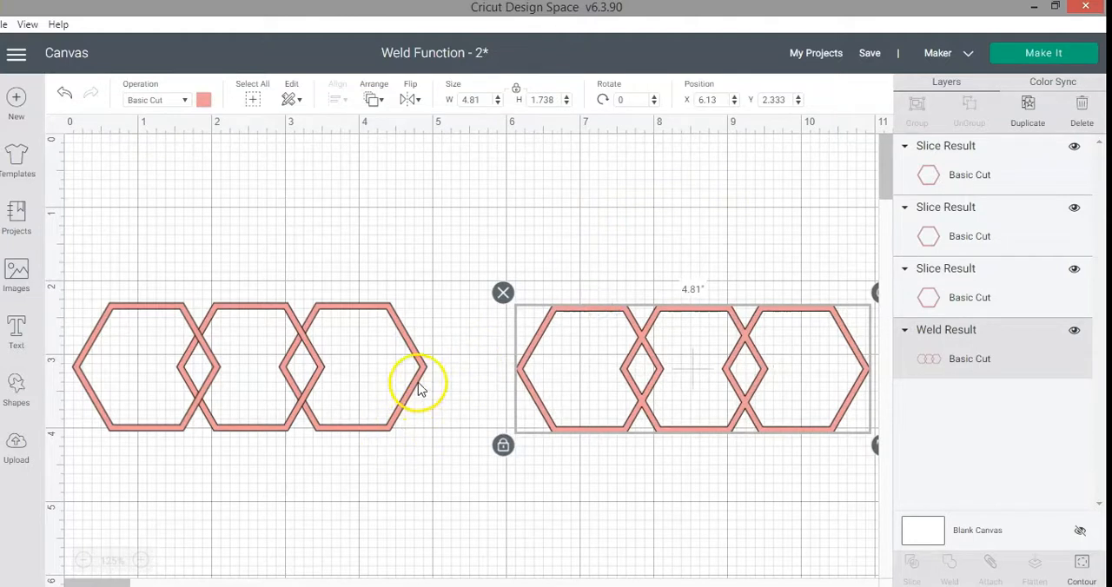
click(396, 322)
click(360, 488)
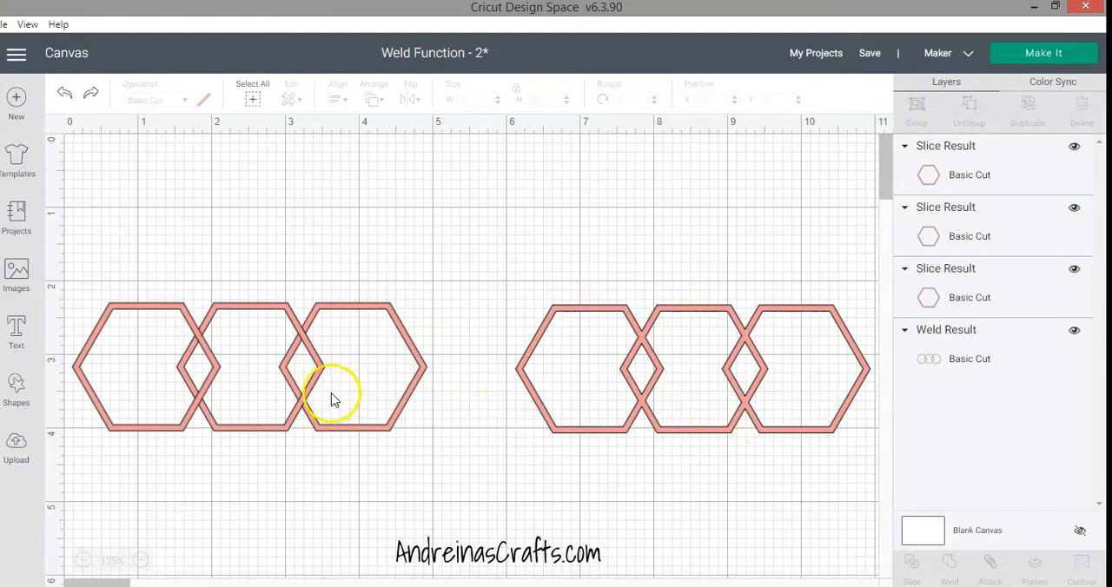
Delete the welded hexagon chain, keeping only the three separate overlapping hexagons.
click(163, 426)
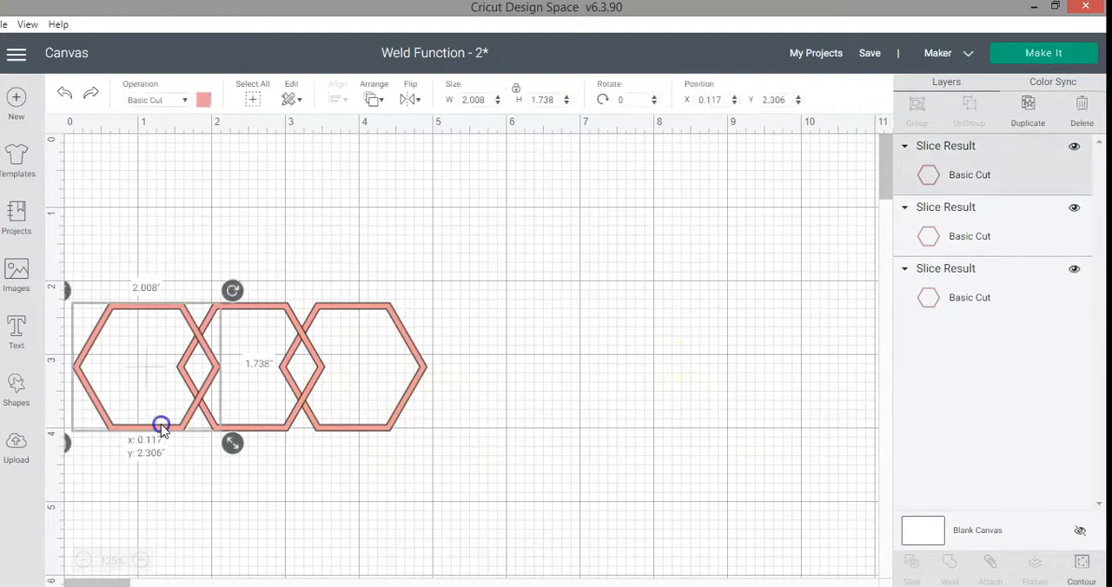
shift+click(278, 424)
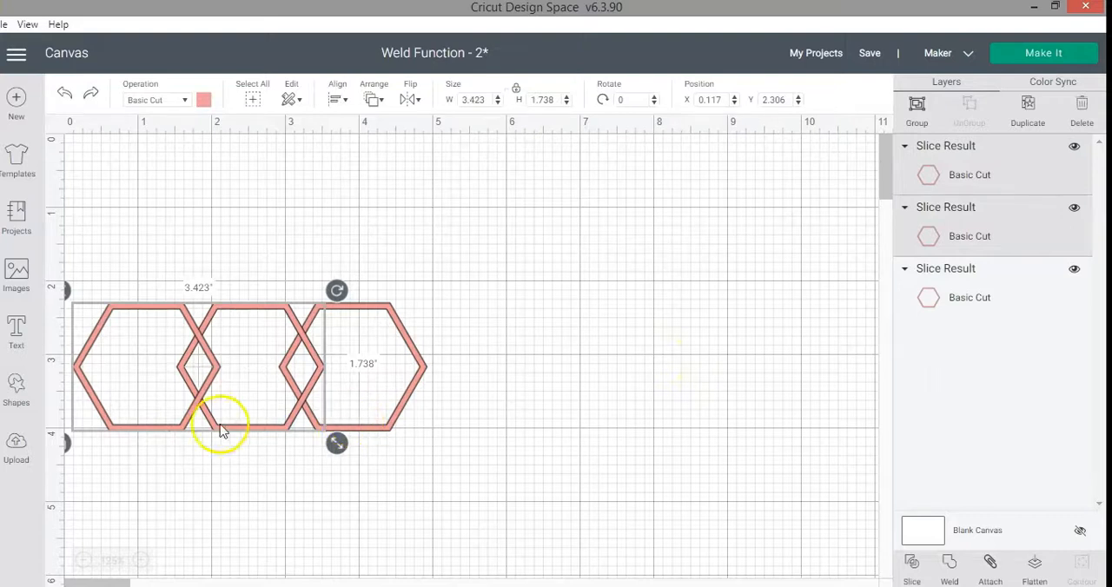
click(197, 487)
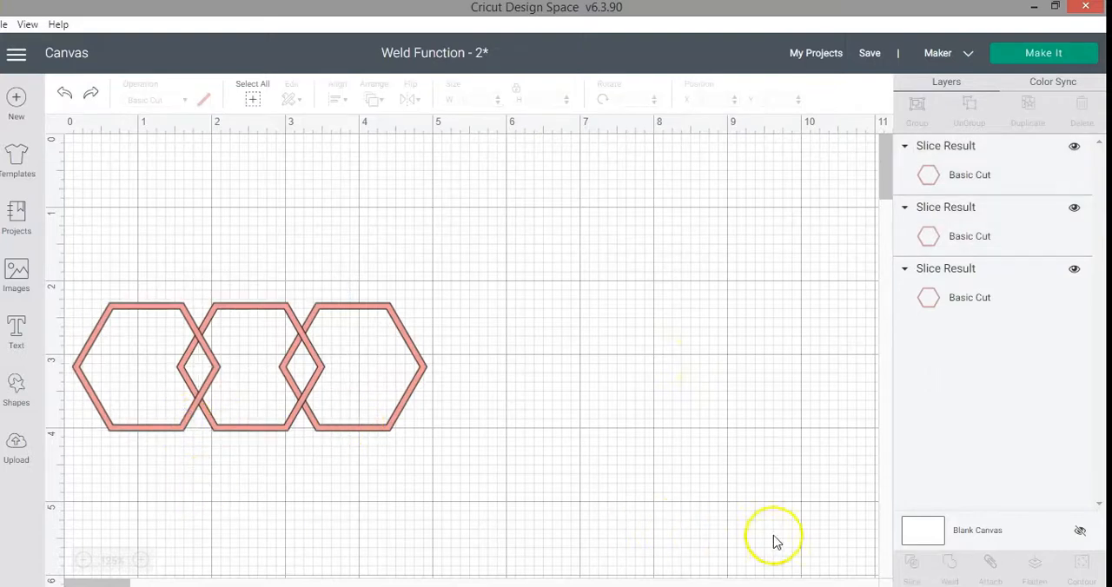
Select the three overlapping hexagons together and move them to about X 0.478, Y 2.
click(178, 429)
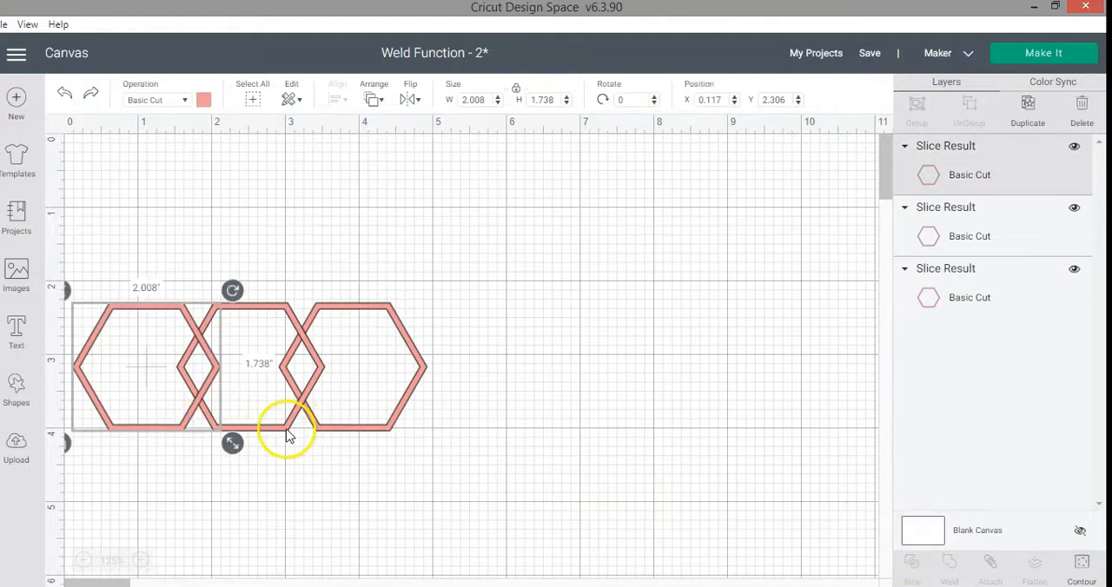
shift+click(287, 428)
shift+click(373, 427)
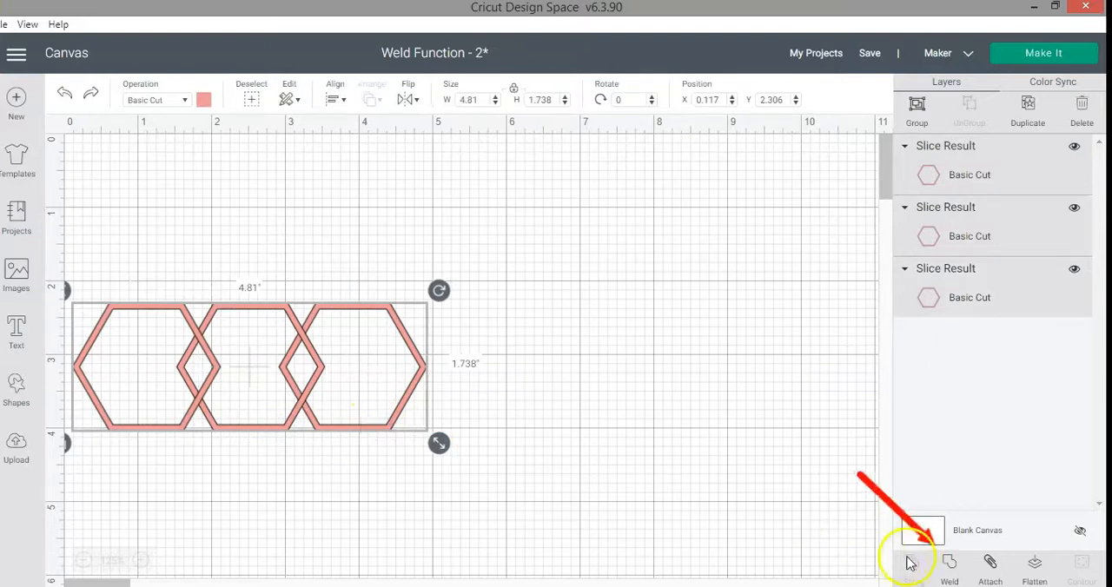
mouse_move(308, 362)
mouse_down()
mouse_move(392, 340)
mouse_move(368, 332)
mouse_up()
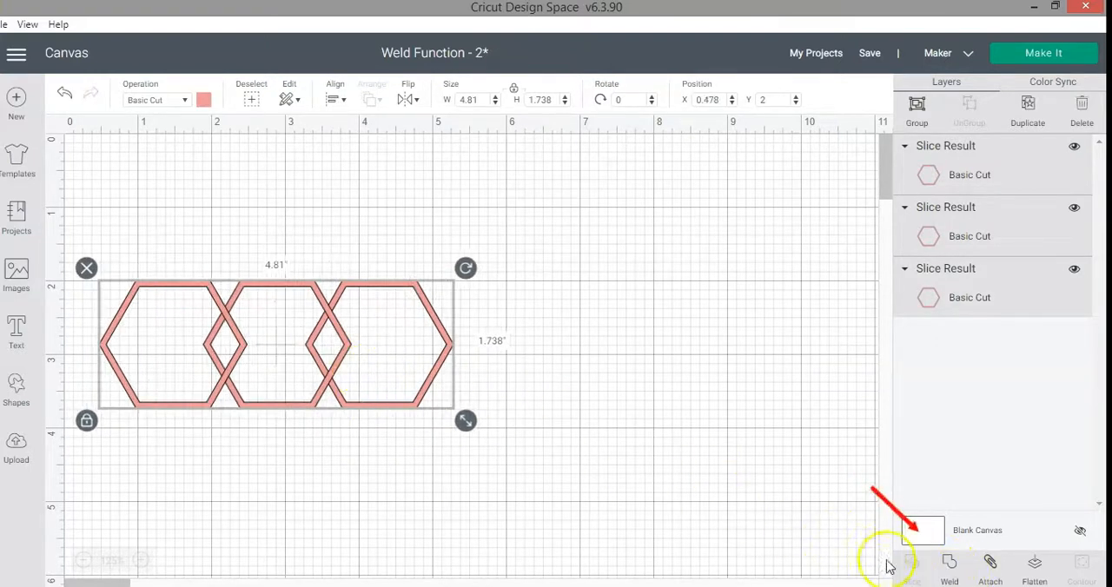
Try welding the three selected hexagons into one movable shape and undo the weld.
click(950, 566)
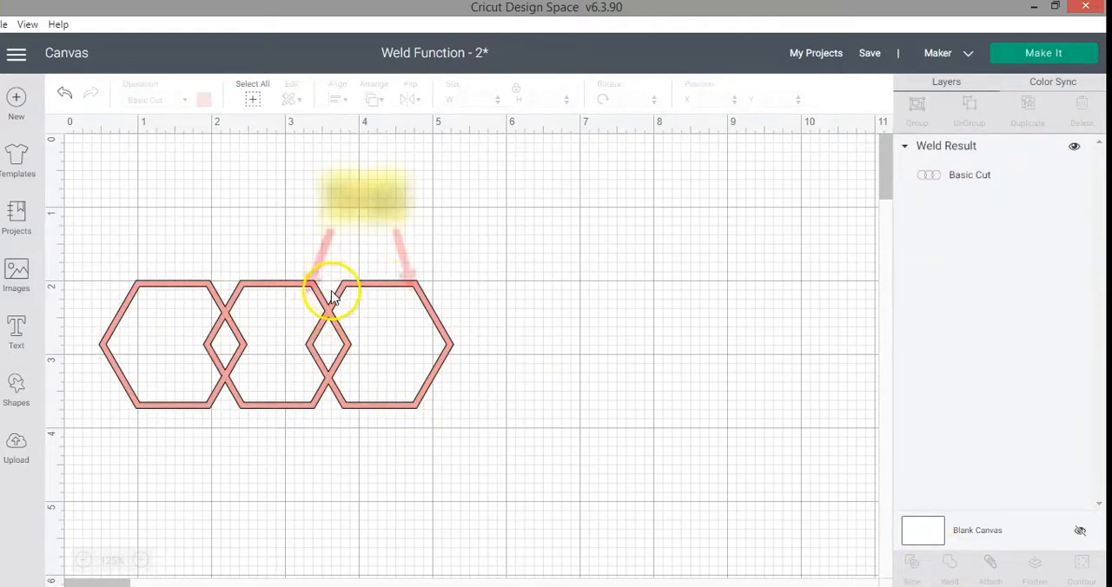
click(330, 293)
click(790, 293)
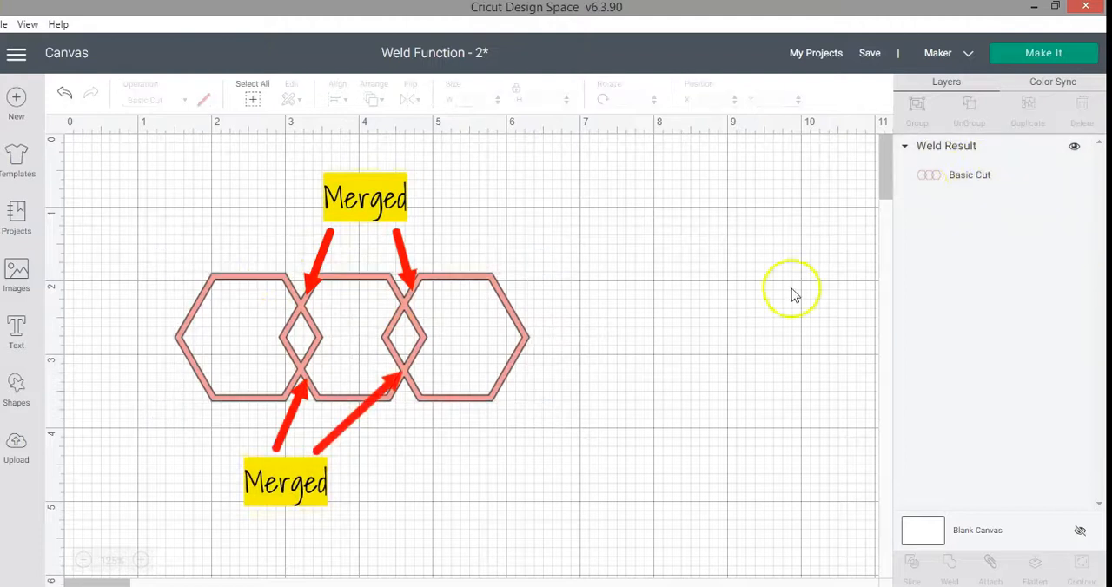
click(967, 186)
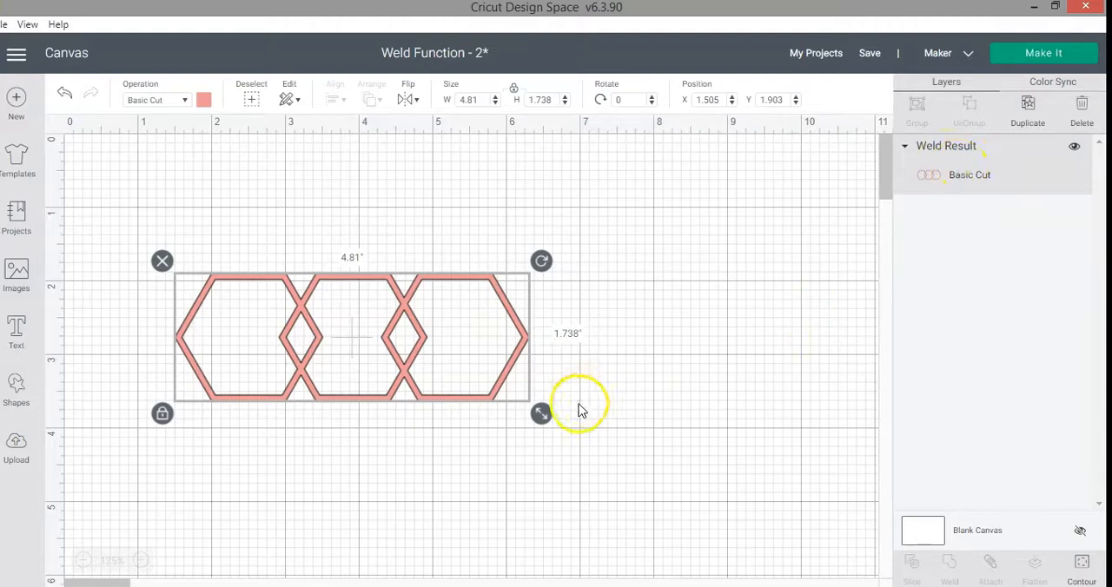
click(68, 97)
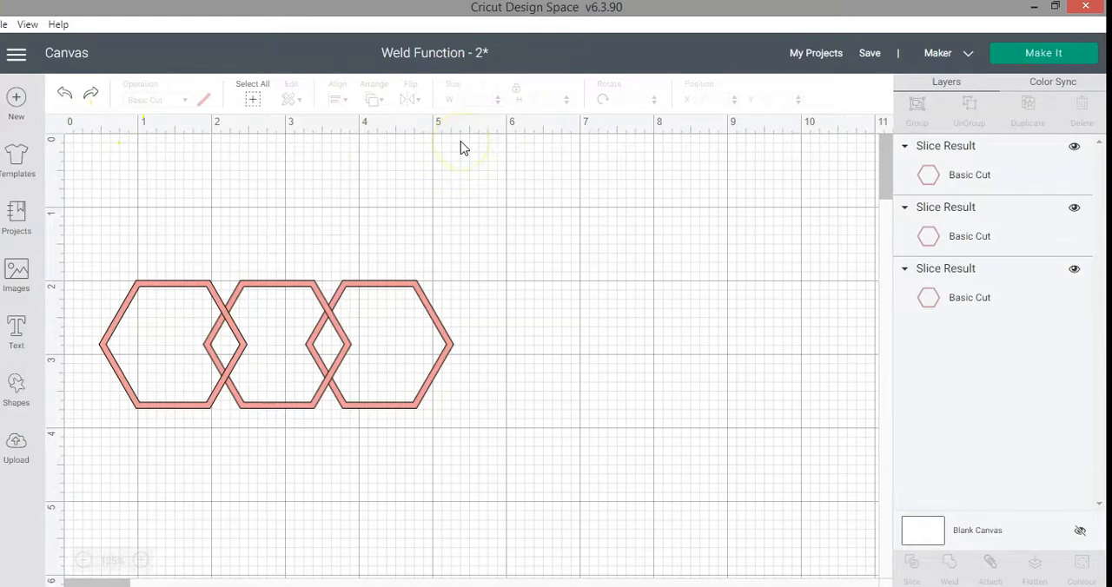
Duplicate one of the hexagons as a backup and hide the copy.
click(923, 182)
click(924, 235)
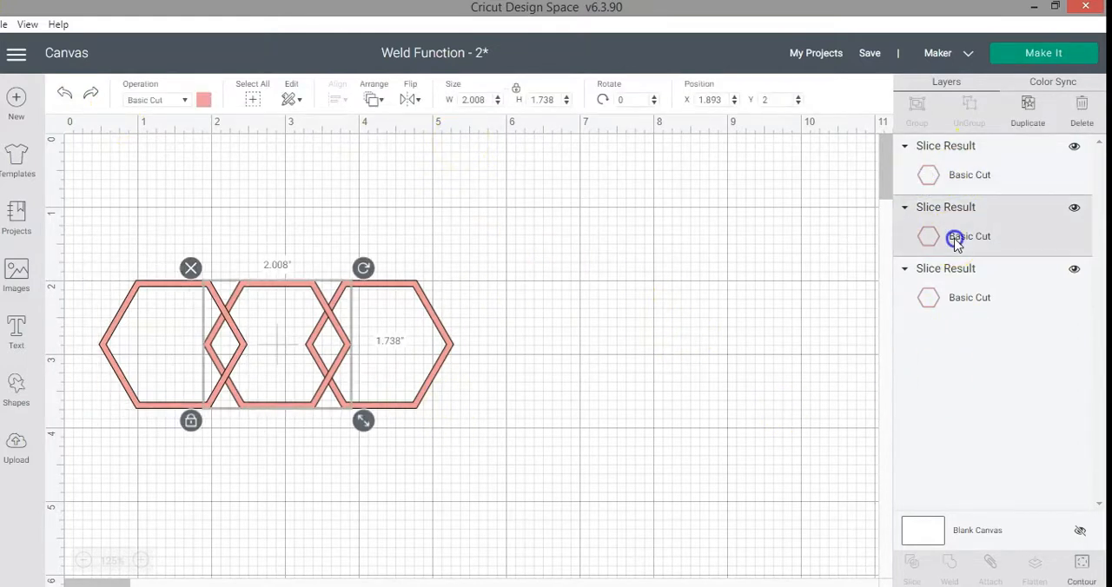
click(984, 306)
click(1027, 106)
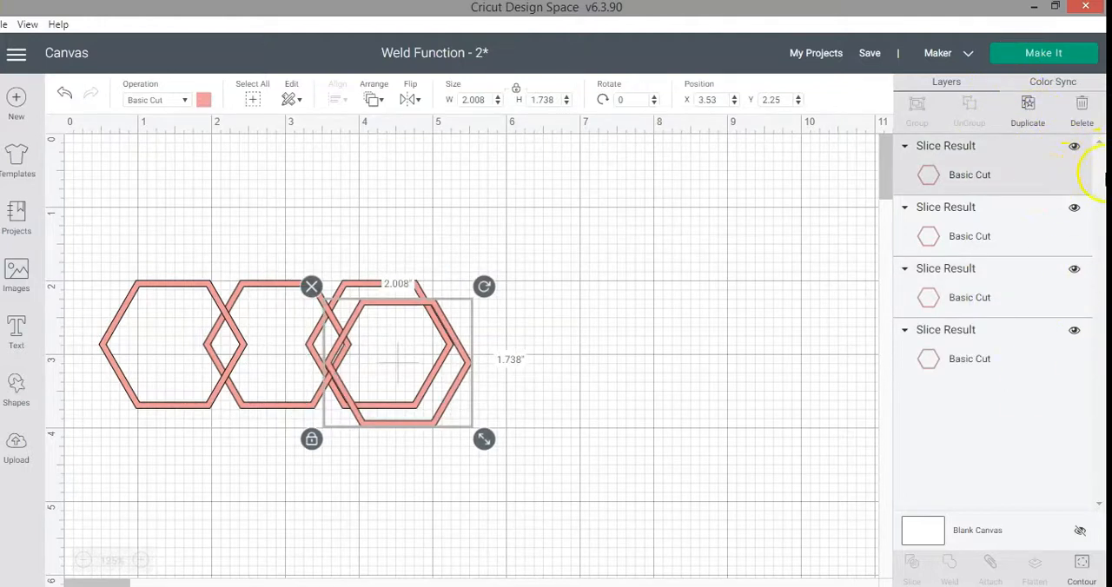
click(1075, 151)
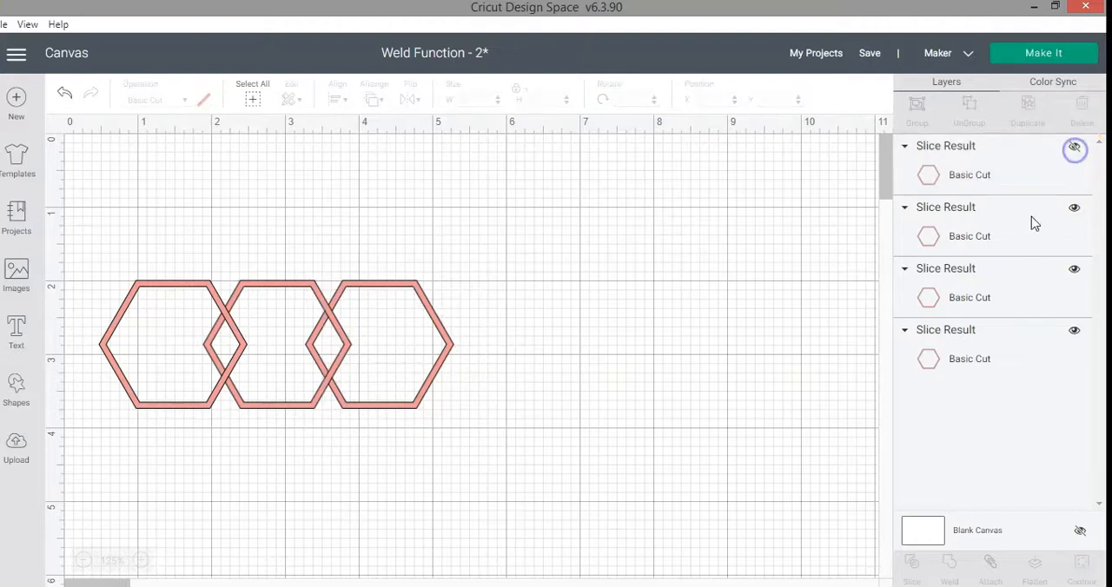
Weld the three visible hexagons into one shape, leaving the hidden copy out of the selection.
click(979, 239)
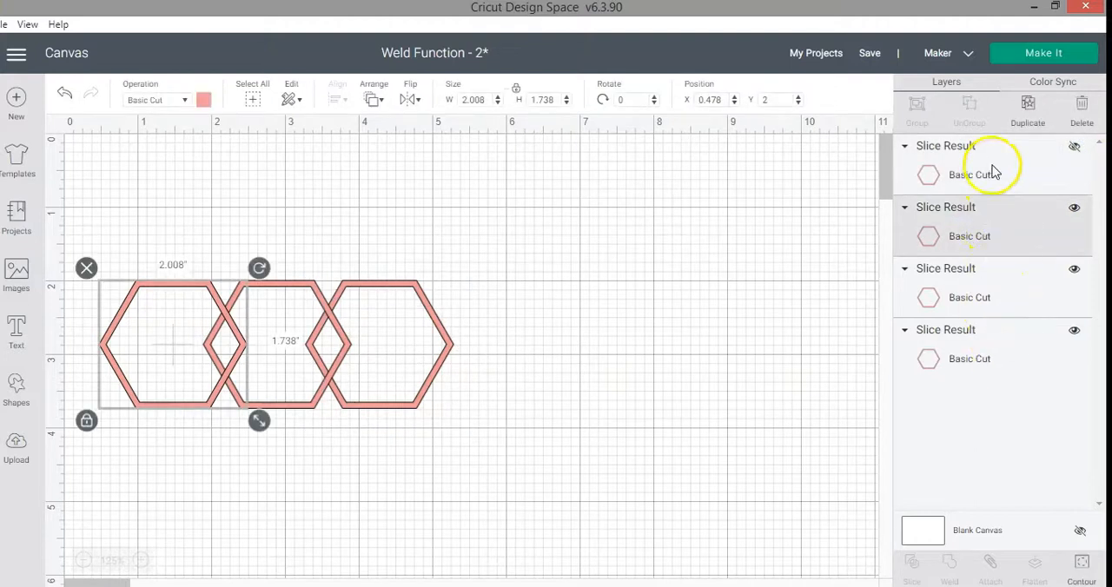
click(992, 167)
click(985, 255)
shift+click(985, 357)
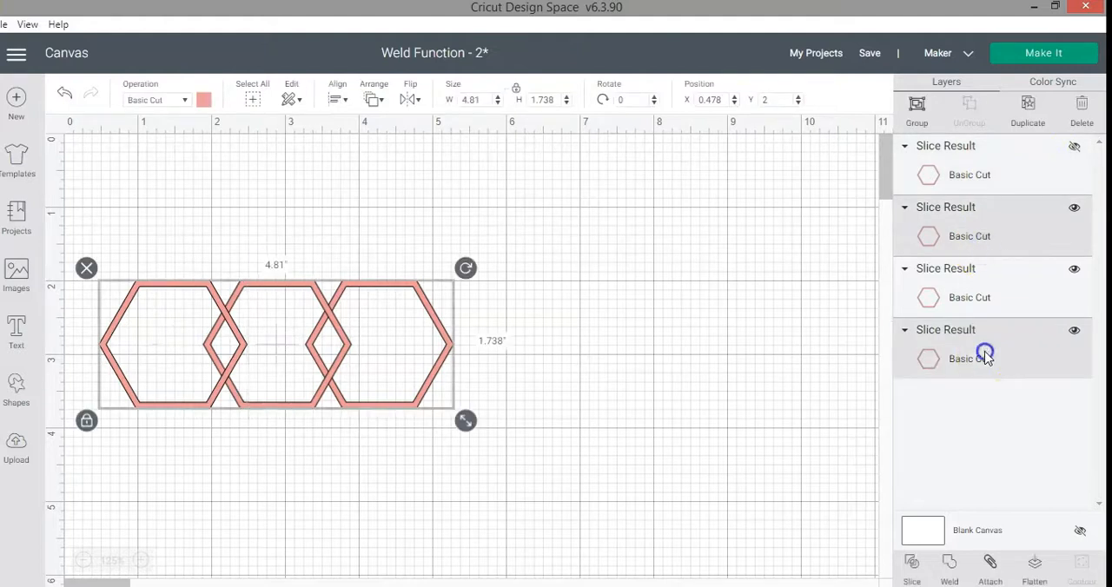
shift+click(984, 297)
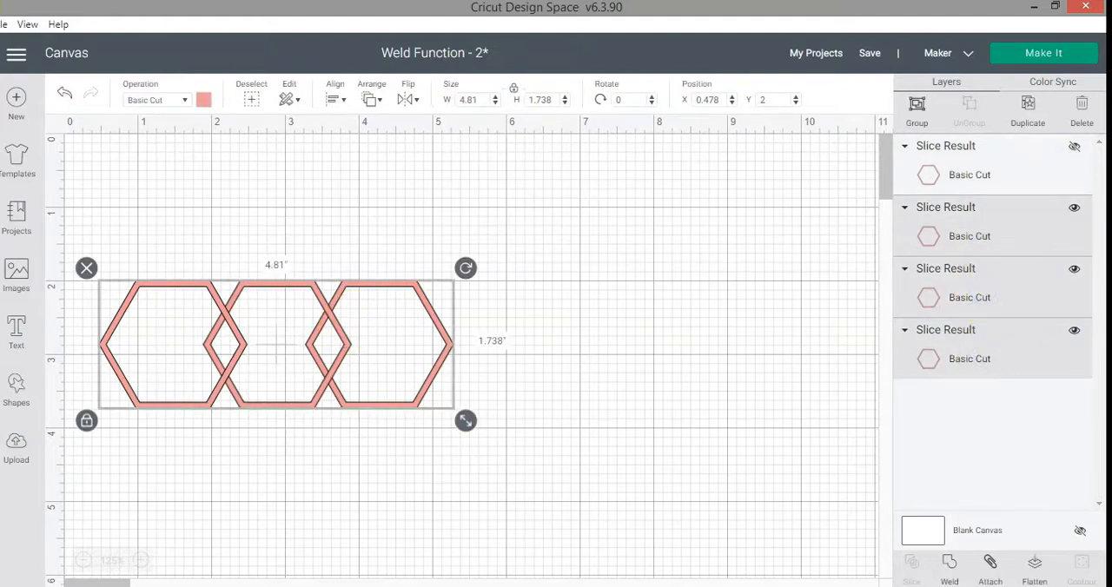
click(949, 570)
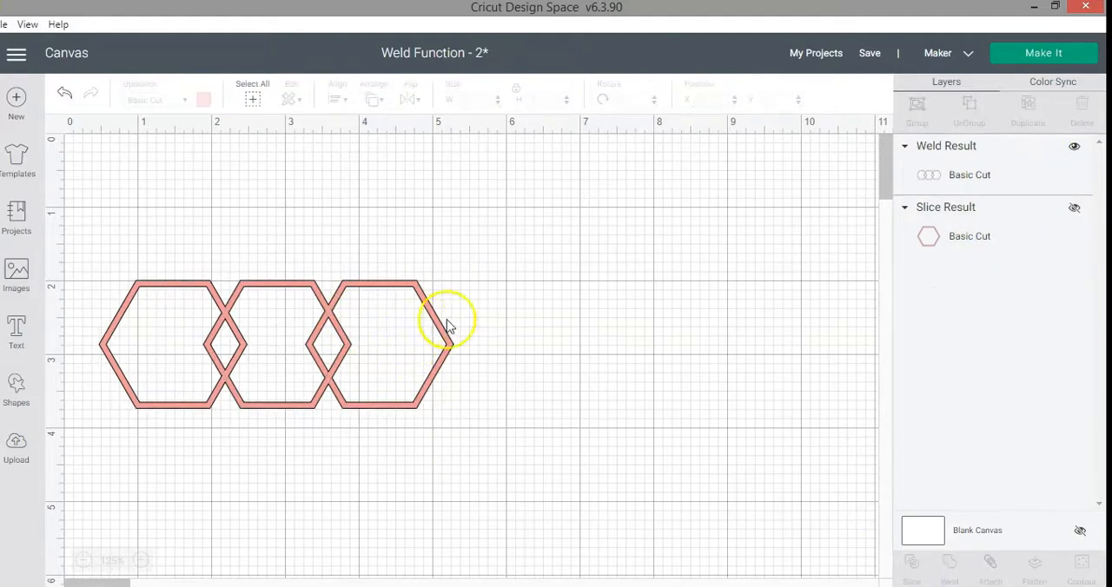
Unhide the backup hexagon and reposition shapes on the canvas around the welded chain.
click(945, 167)
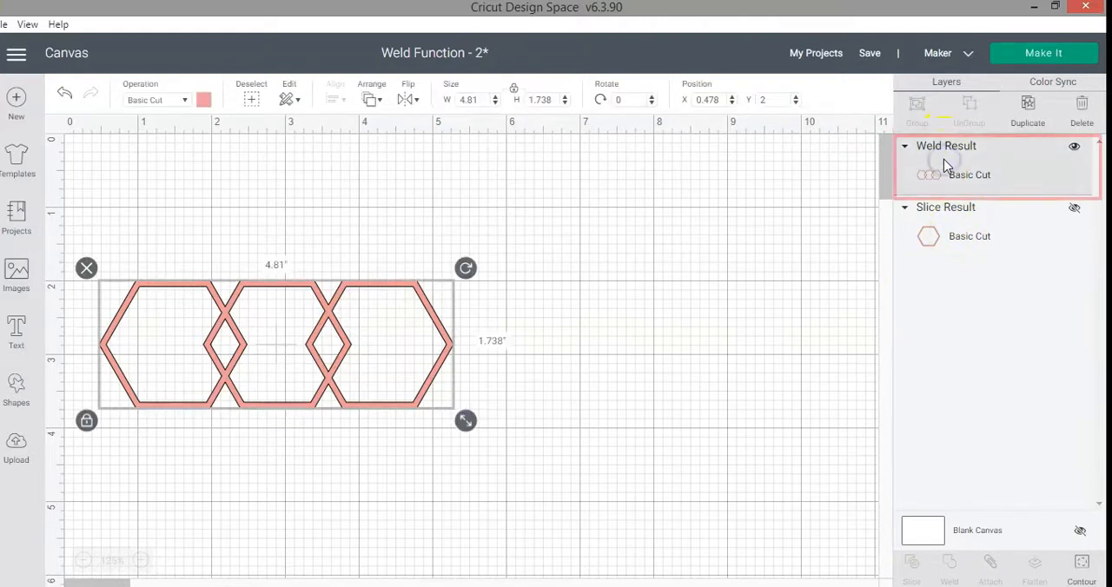
click(962, 238)
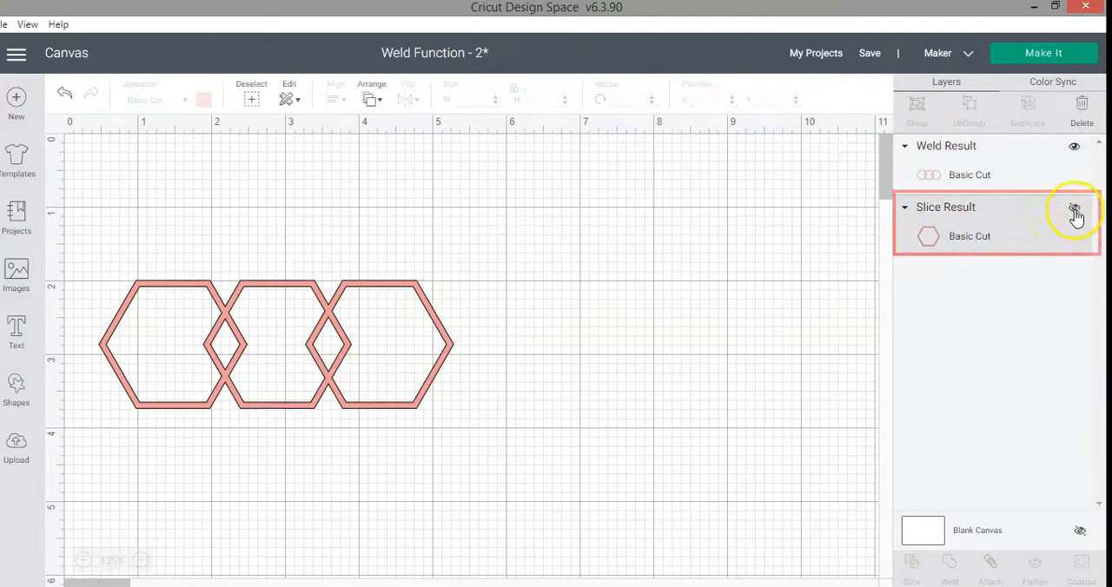
click(1075, 213)
drag(442, 367, 417, 238)
drag(461, 341, 605, 349)
click(410, 243)
drag(410, 244, 435, 318)
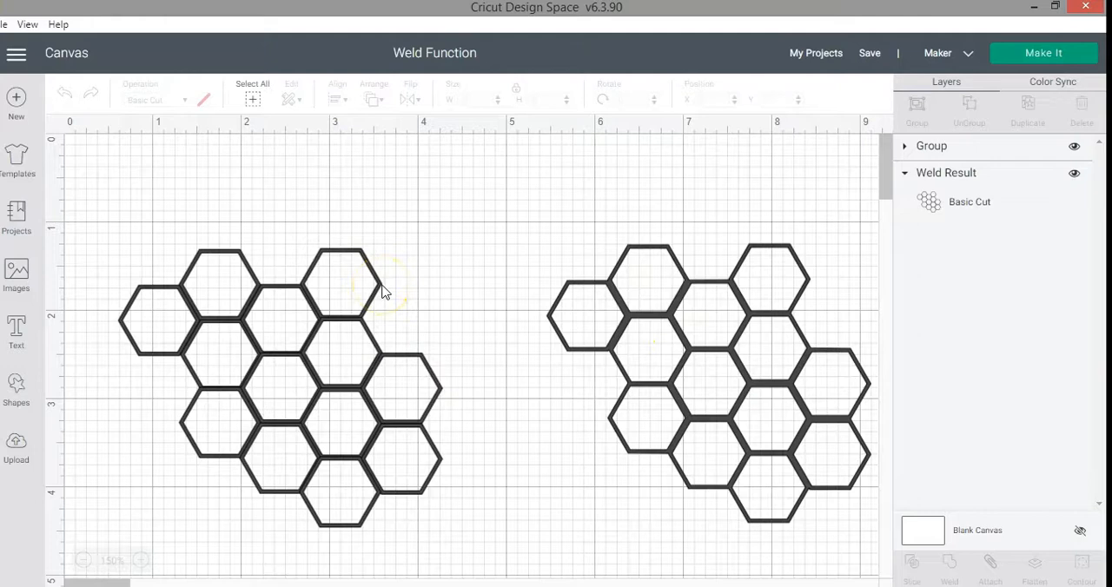
Delete the welded honeycomb pattern, keeping the grouped honeycomb on the canvas.
drag(481, 540, 116, 205)
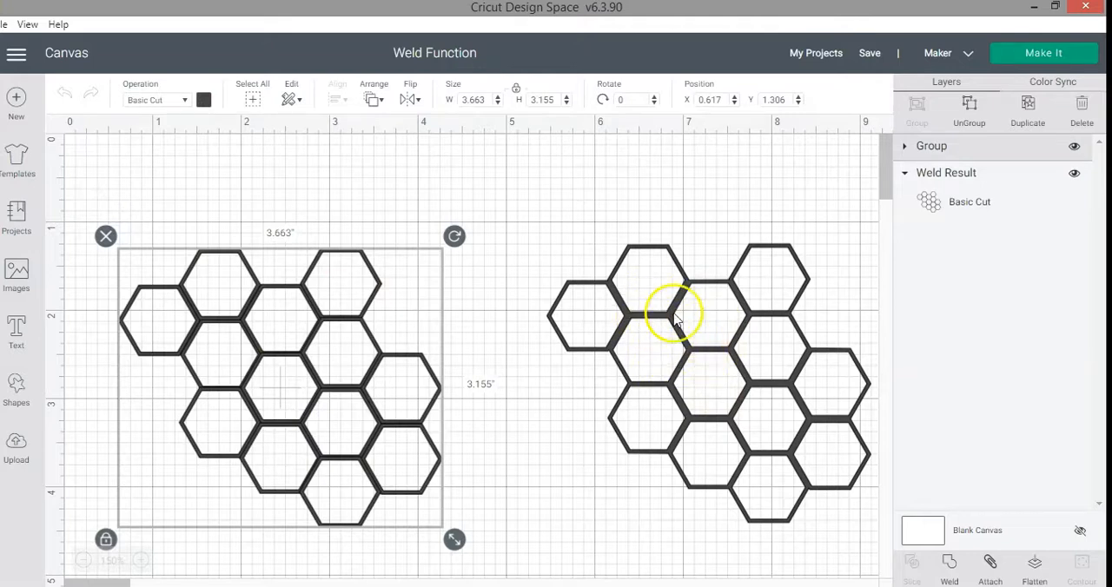
drag(667, 318, 660, 275)
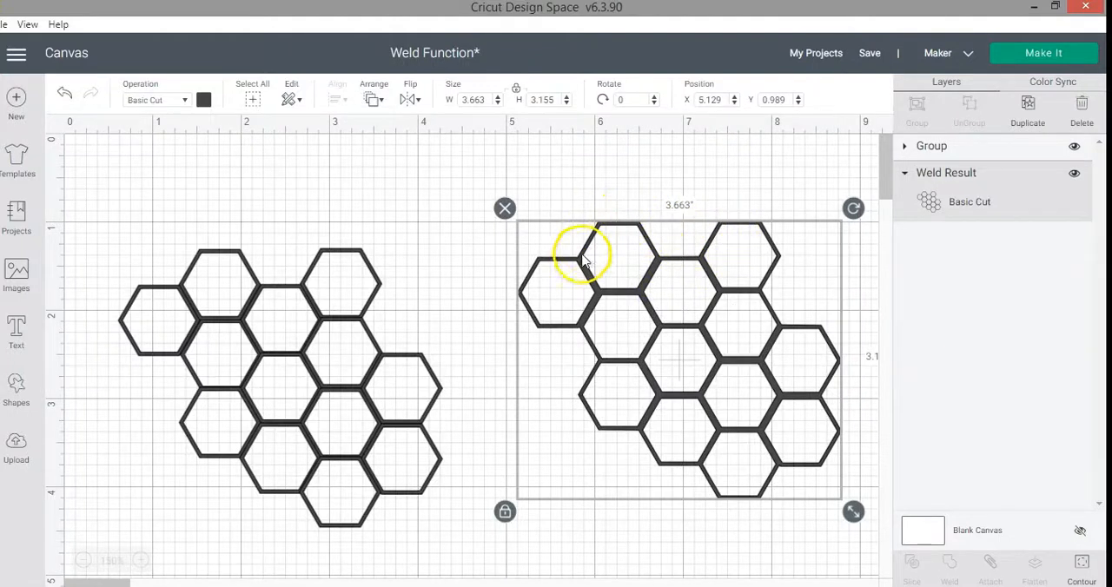
click(505, 208)
Weld the grouped honeycomb hexagons into a single shape and move the result on the canvas.
drag(504, 534, 95, 210)
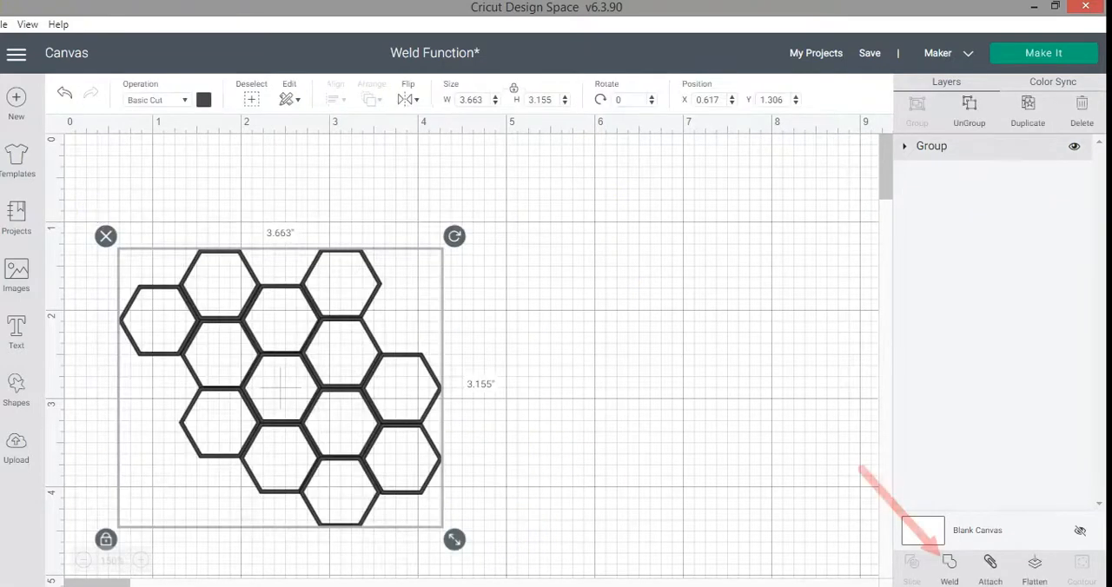
click(949, 565)
drag(348, 290, 468, 259)
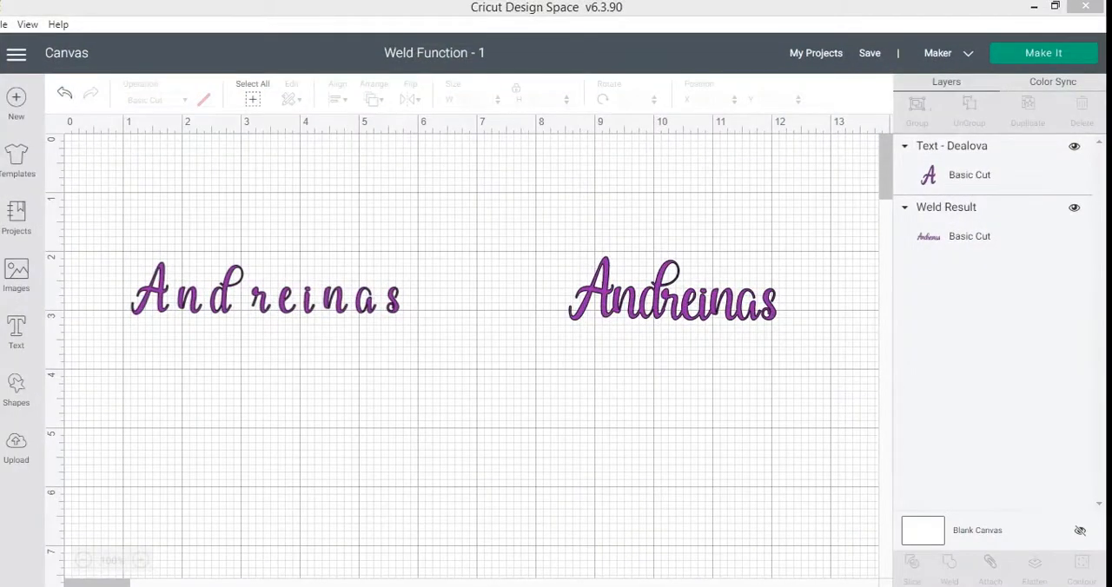
Browse the available fonts for the widely spaced Dealova script text and keep the current font.
click(264, 291)
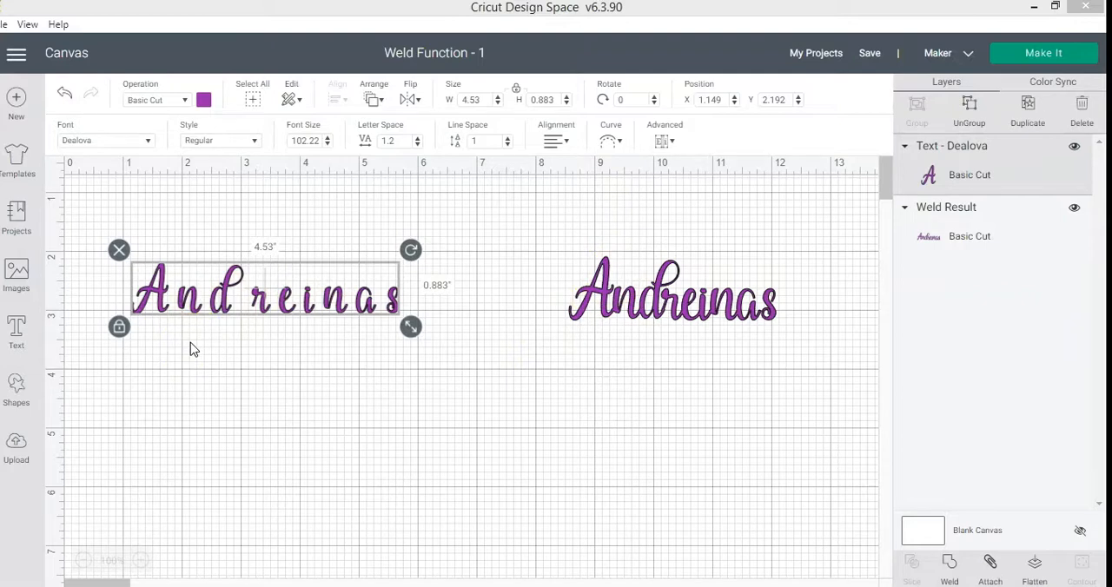
click(145, 142)
scroll(298, 261, down, 5)
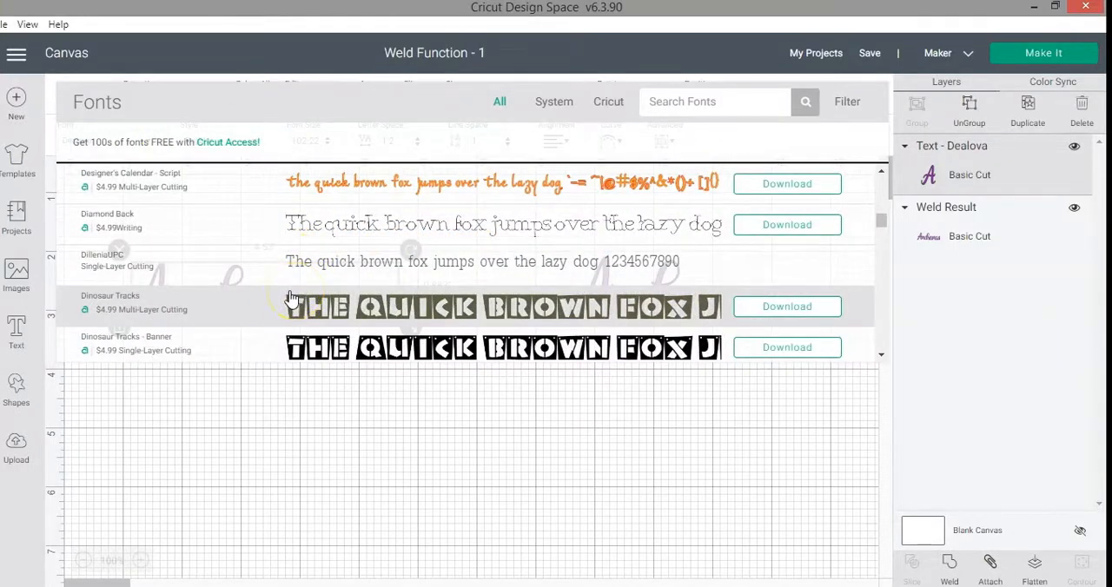
scroll(291, 298, down, 1)
click(325, 434)
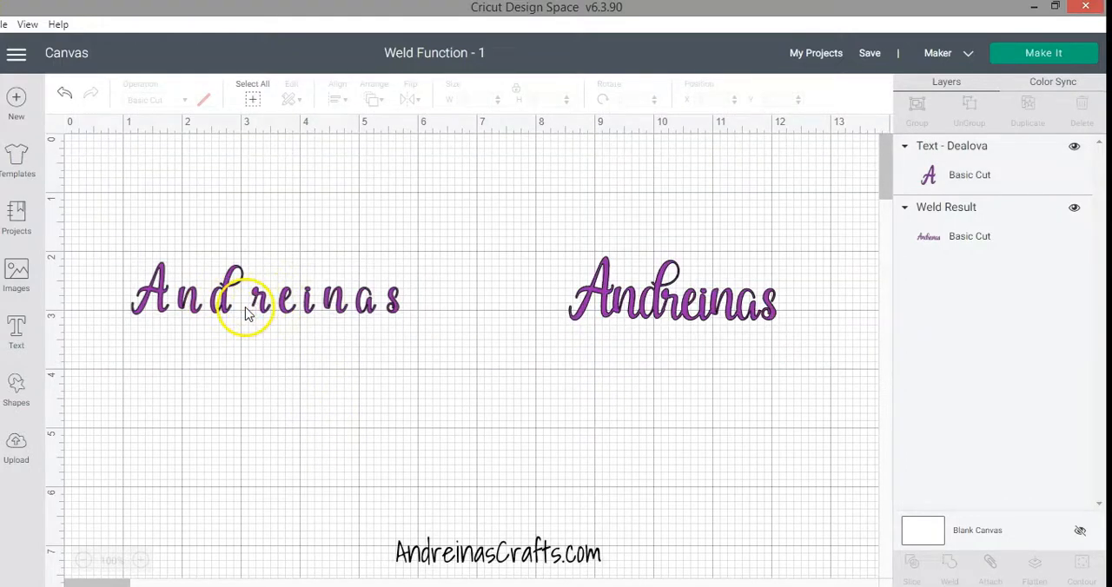
Set the letter spacing of the widely spaced script text to -0.1.
click(249, 306)
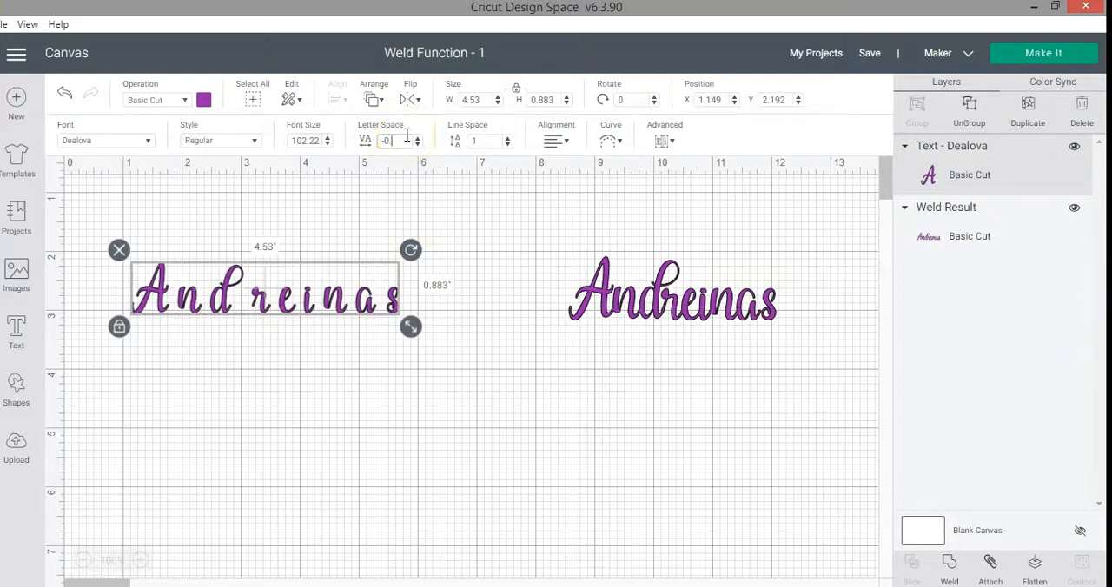
key(Return)
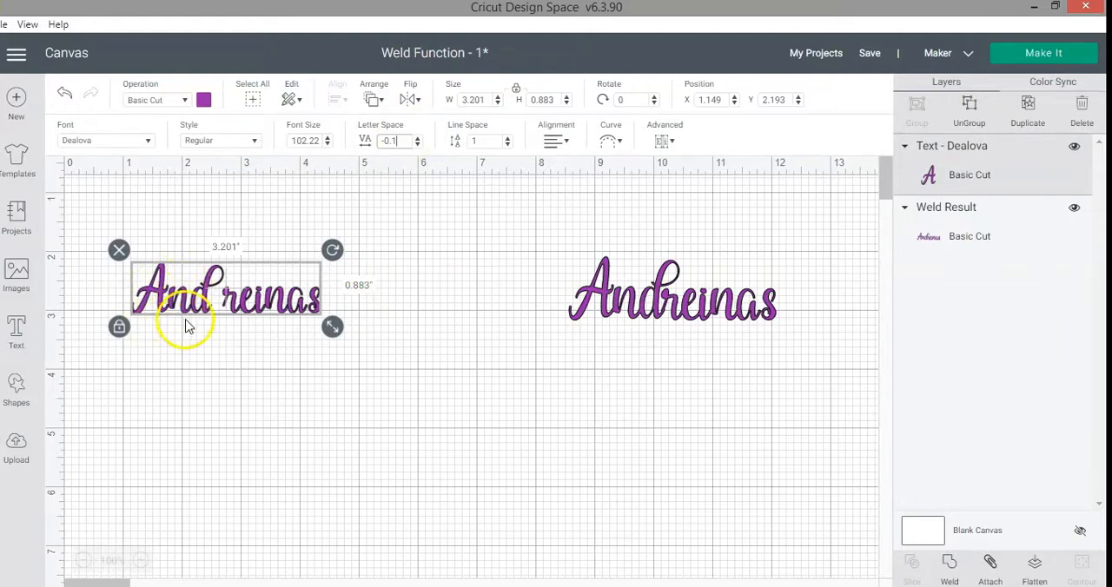
click(228, 305)
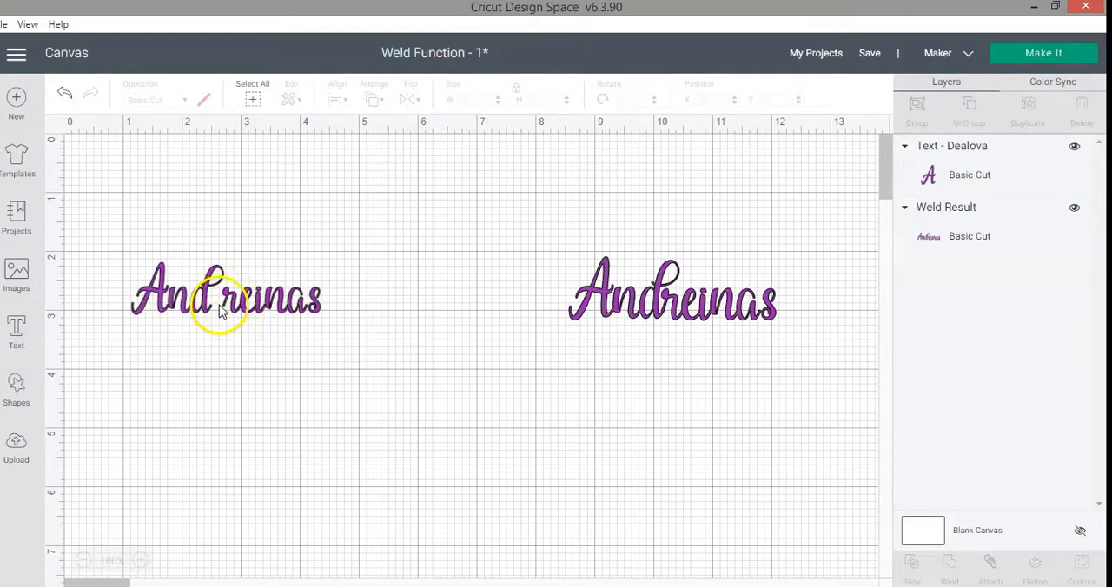
Duplicate the widely spaced script text, place the copy below it, and delete the copy's first three letters.
click(269, 313)
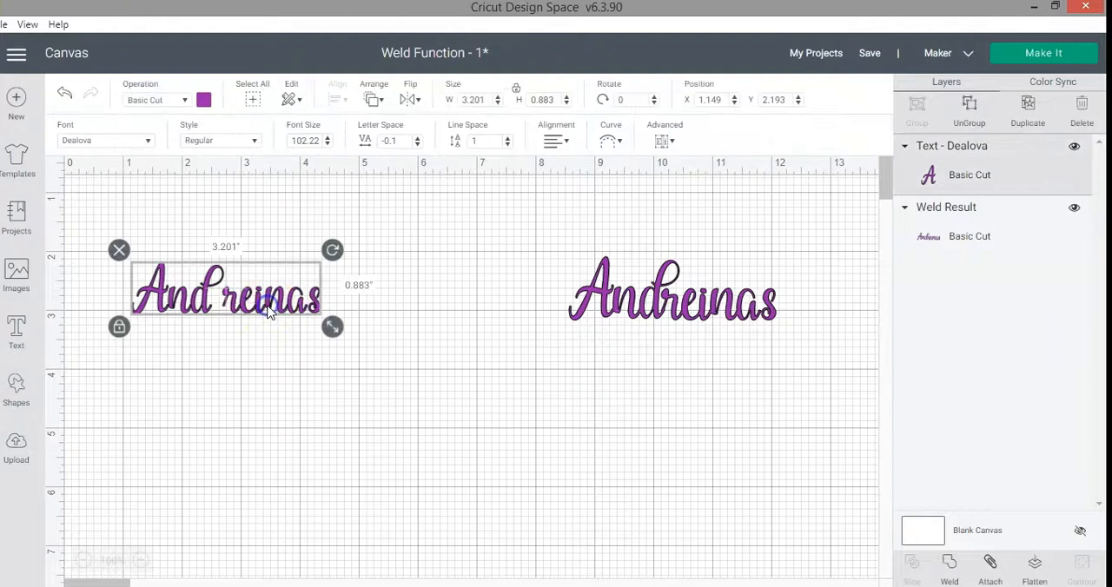
click(1034, 112)
drag(315, 310, 311, 393)
double_click(274, 299)
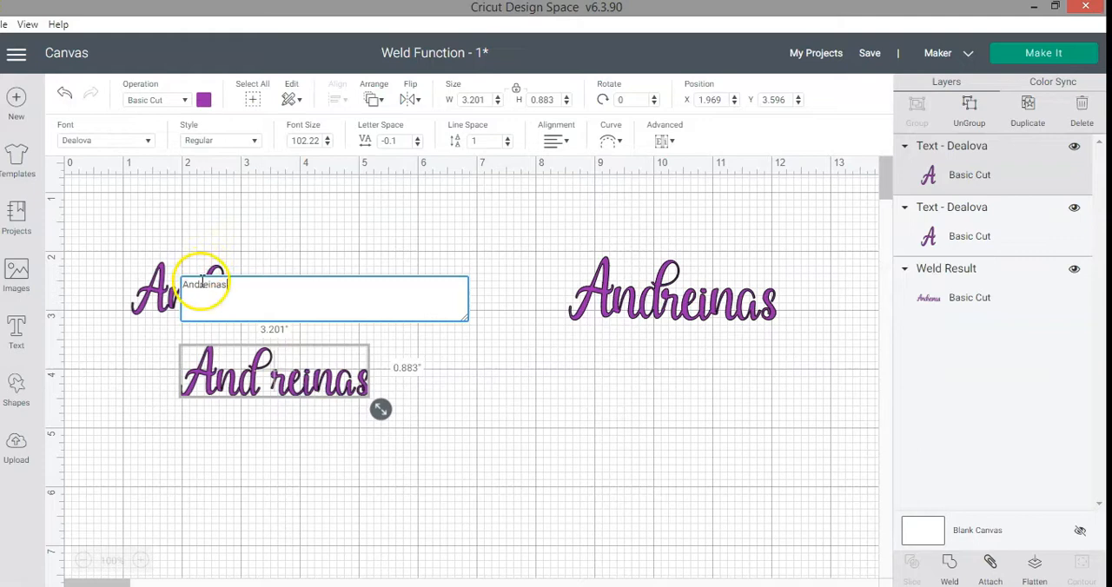
key(BackSpace)
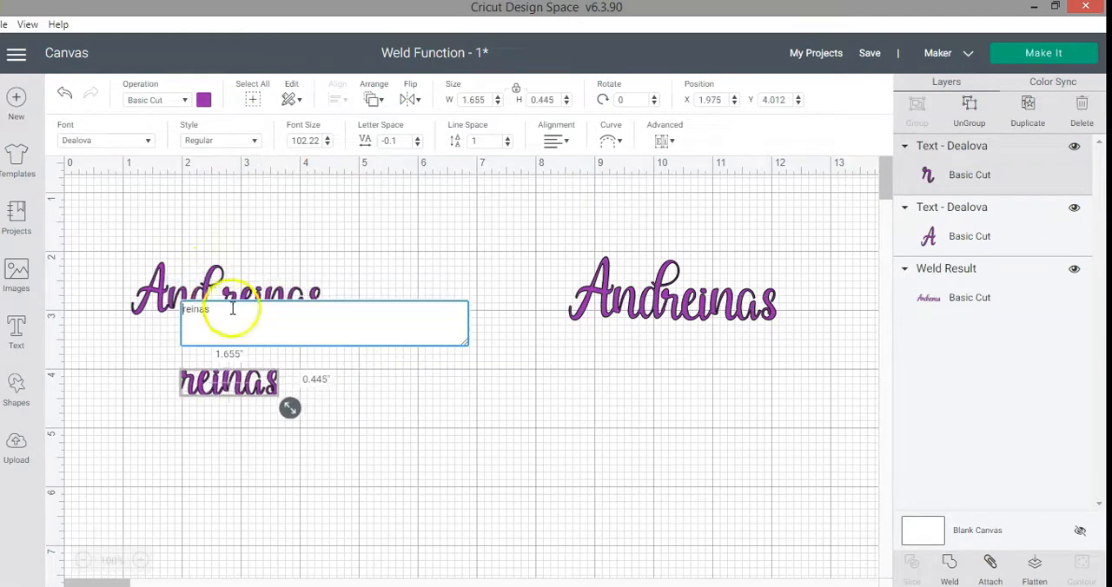
click(313, 430)
Shorten the original script text to its first three letters.
click(254, 292)
double_click(254, 292)
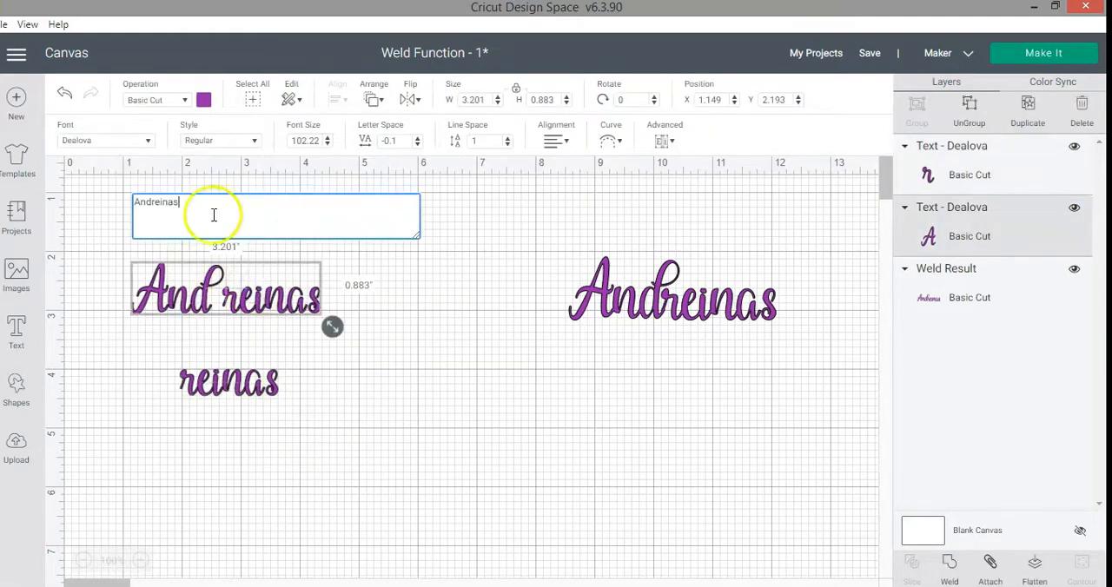
drag(155, 205, 114, 209)
click(173, 207)
key(BackSpace)
click(315, 335)
Move the six-letter piece up against the three-letter piece to complete the word and bottom-align both texts.
drag(272, 377, 285, 304)
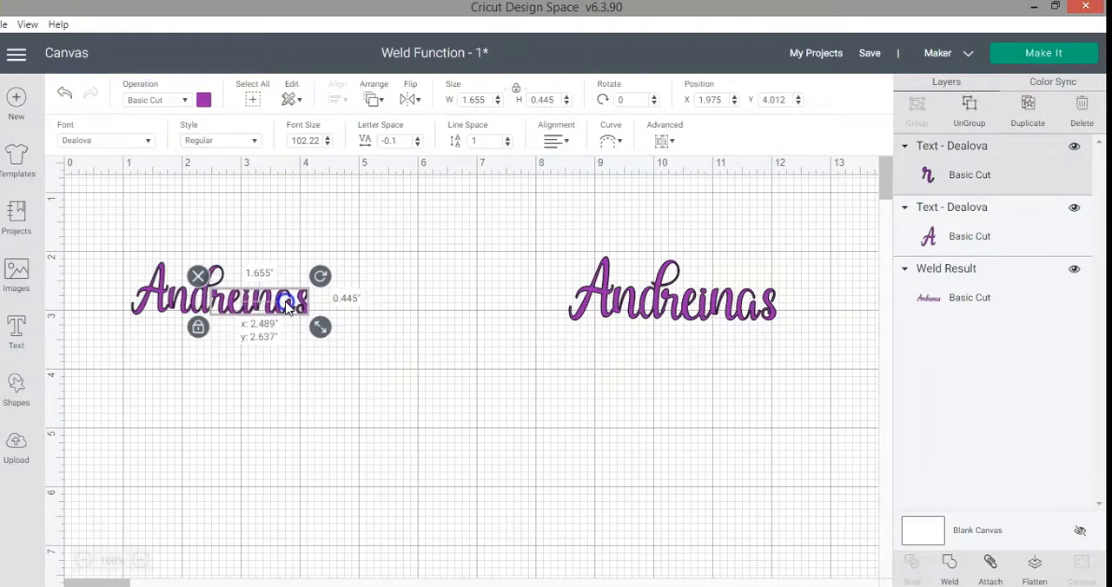
drag(395, 413, 120, 239)
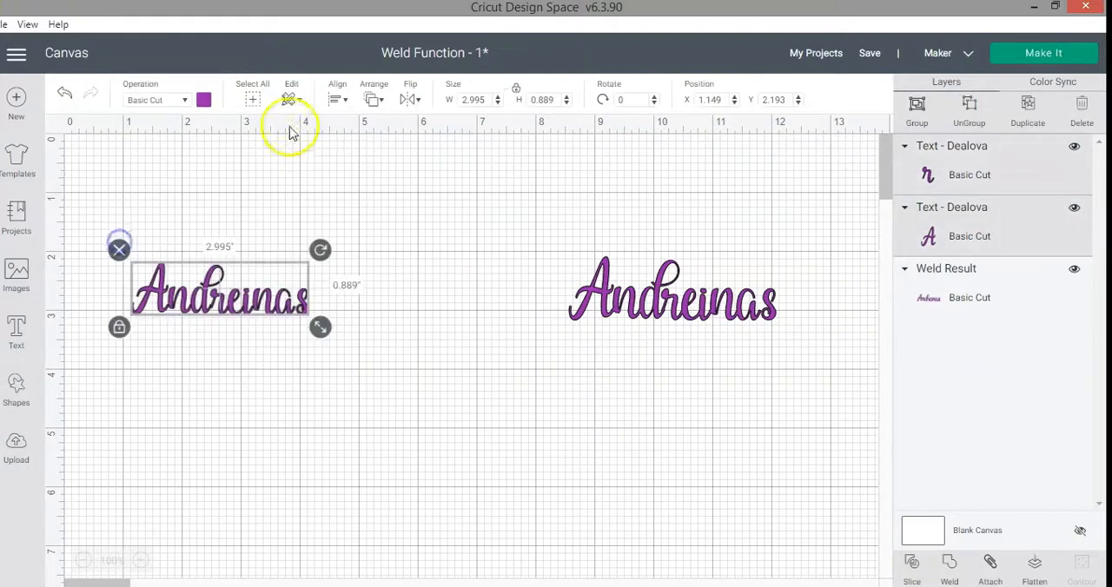
click(337, 100)
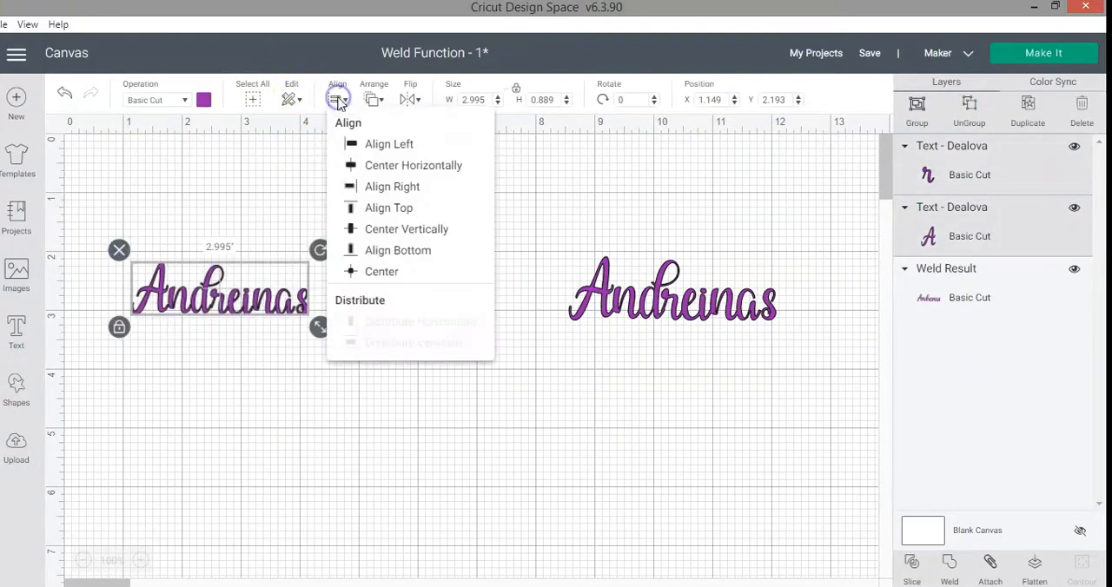
click(399, 250)
click(342, 102)
click(188, 384)
click(223, 356)
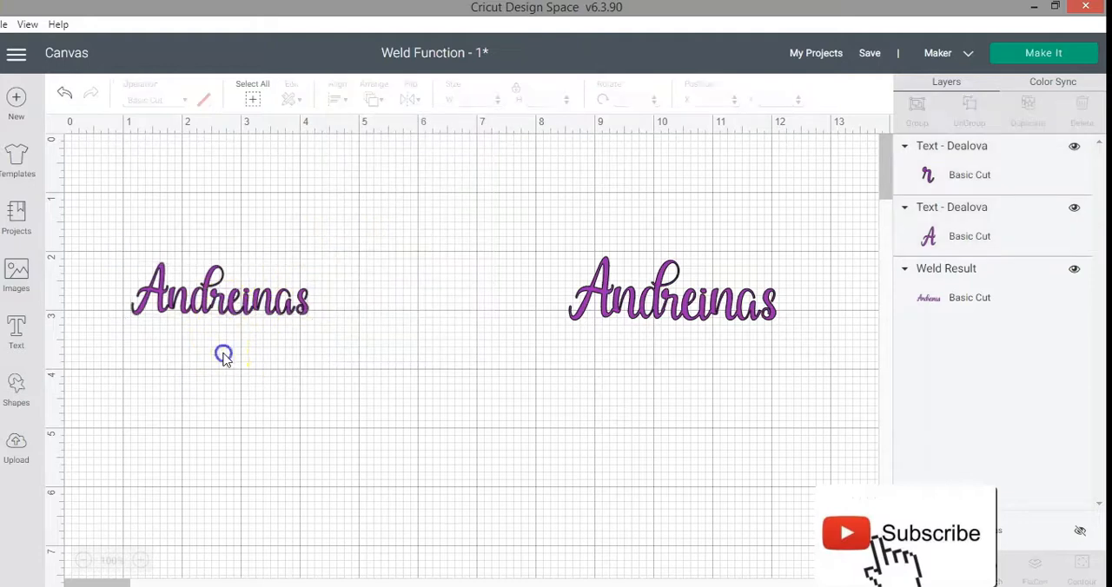
Nudge the six-letter piece closer so its first letter overlaps the "d", and bottom-align the two pieces again.
click(140, 560)
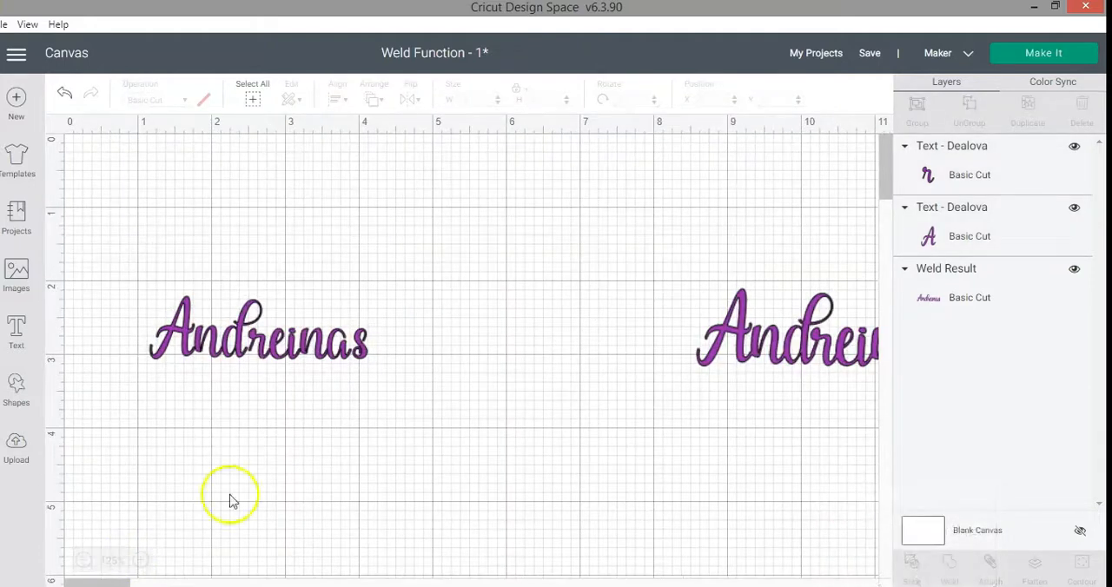
click(300, 346)
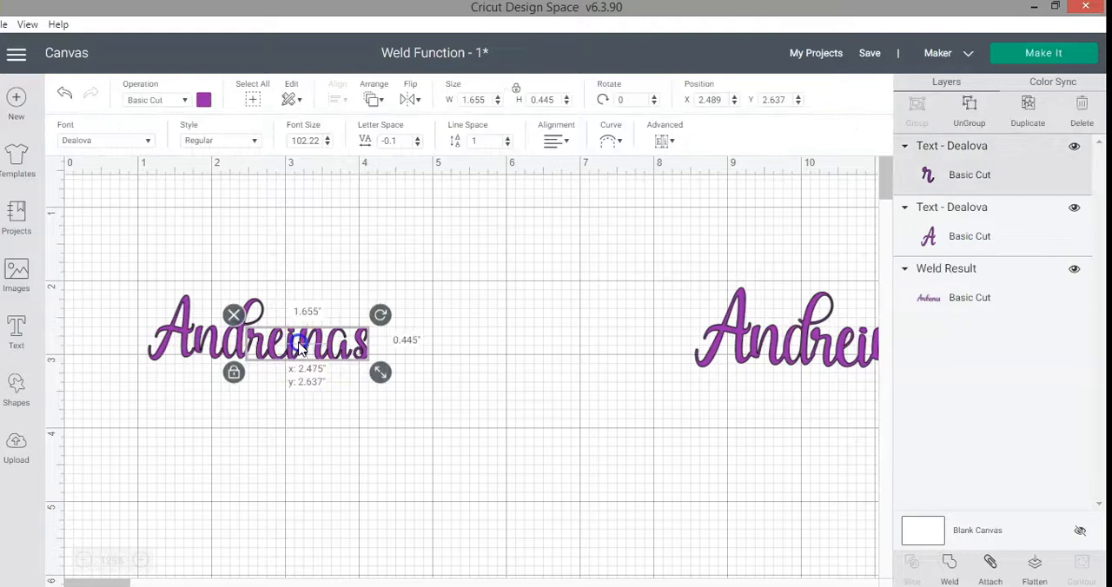
drag(319, 354, 318, 354)
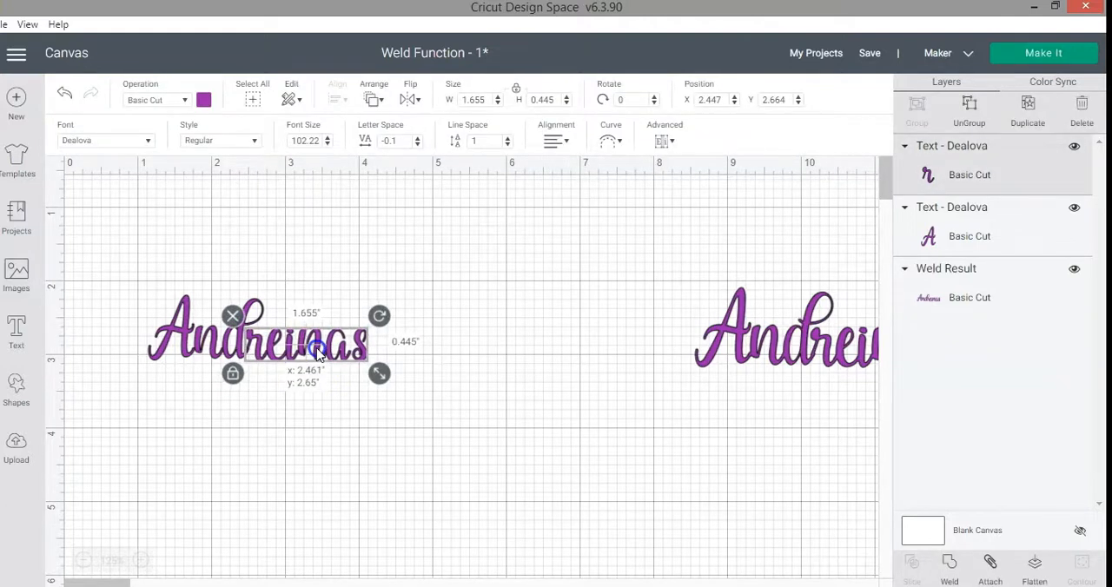
click(331, 409)
drag(422, 385, 93, 242)
click(338, 99)
click(410, 252)
click(445, 408)
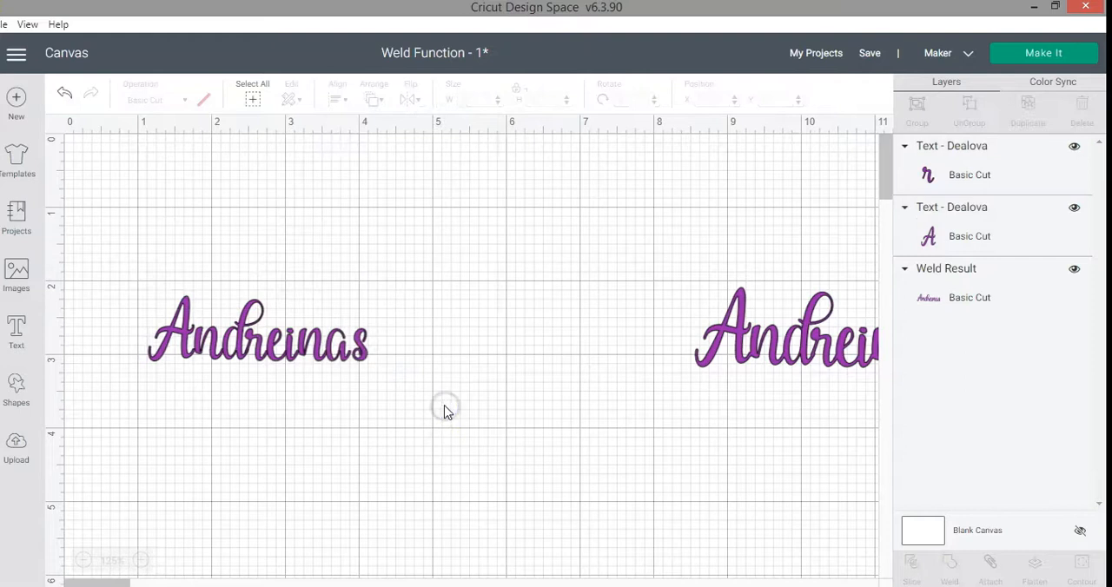
Inspect the letter joins in the three-letter piece and set its letter spacing to -0.2.
click(196, 359)
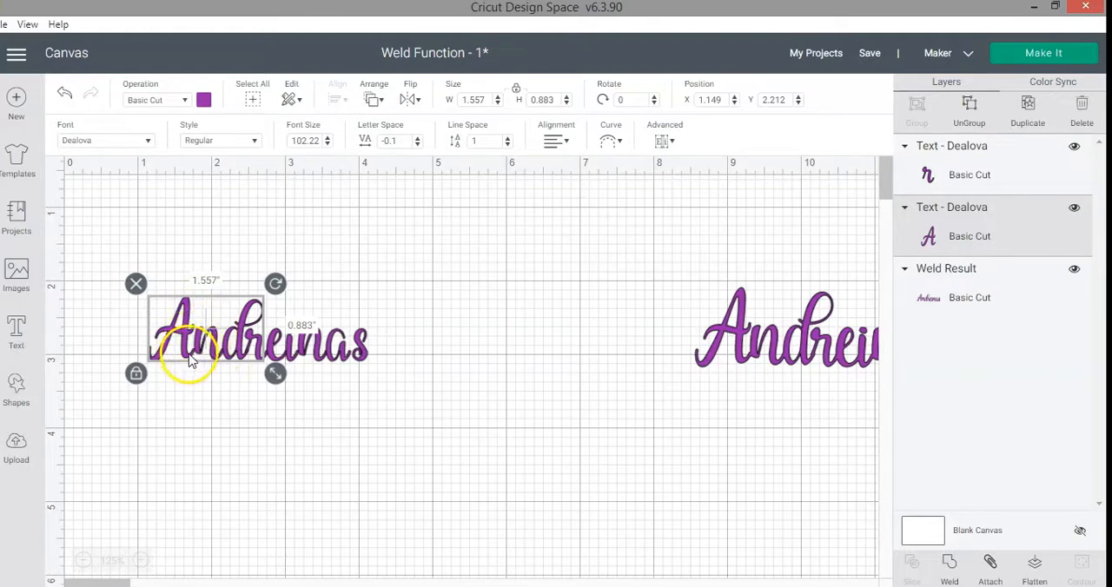
click(141, 561)
click(142, 561)
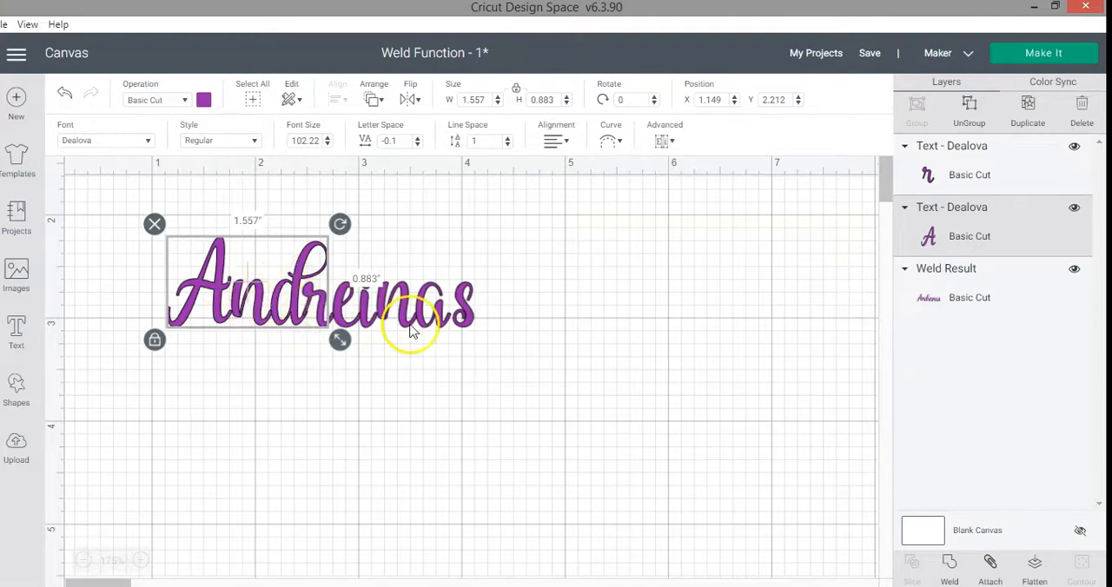
click(85, 562)
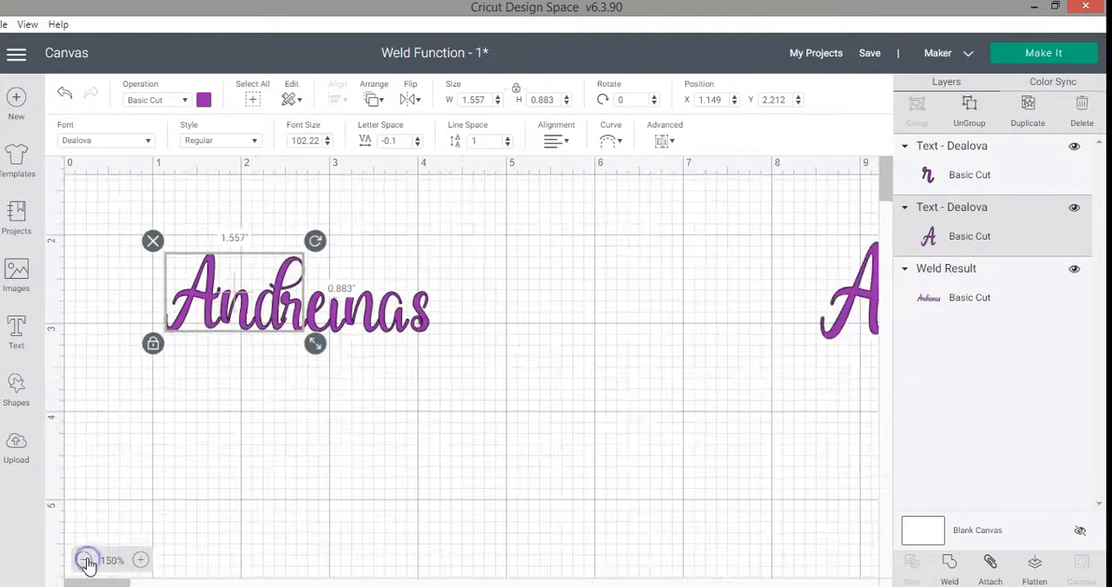
click(85, 561)
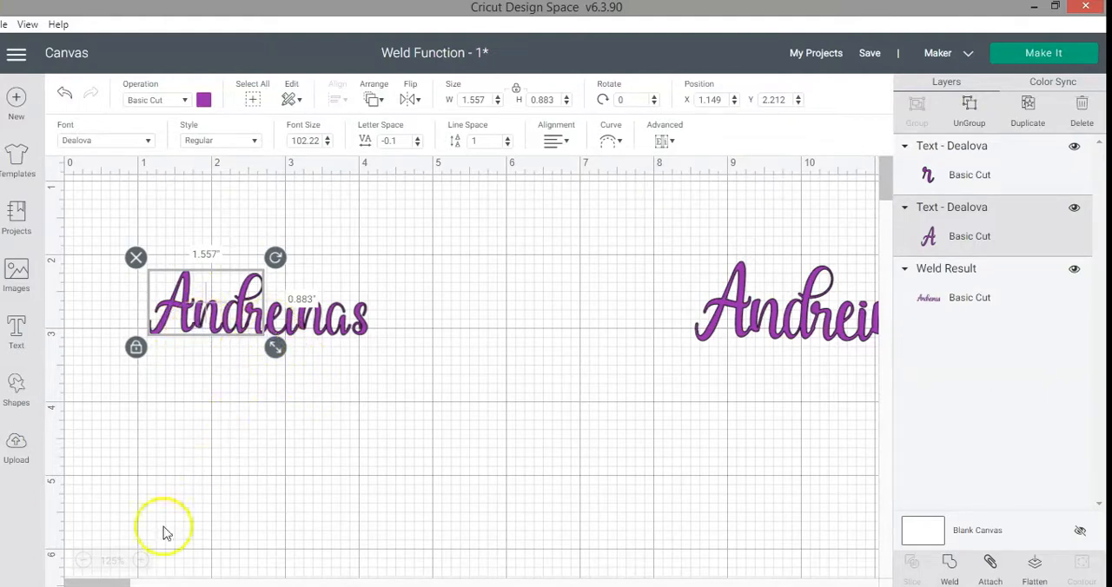
click(141, 562)
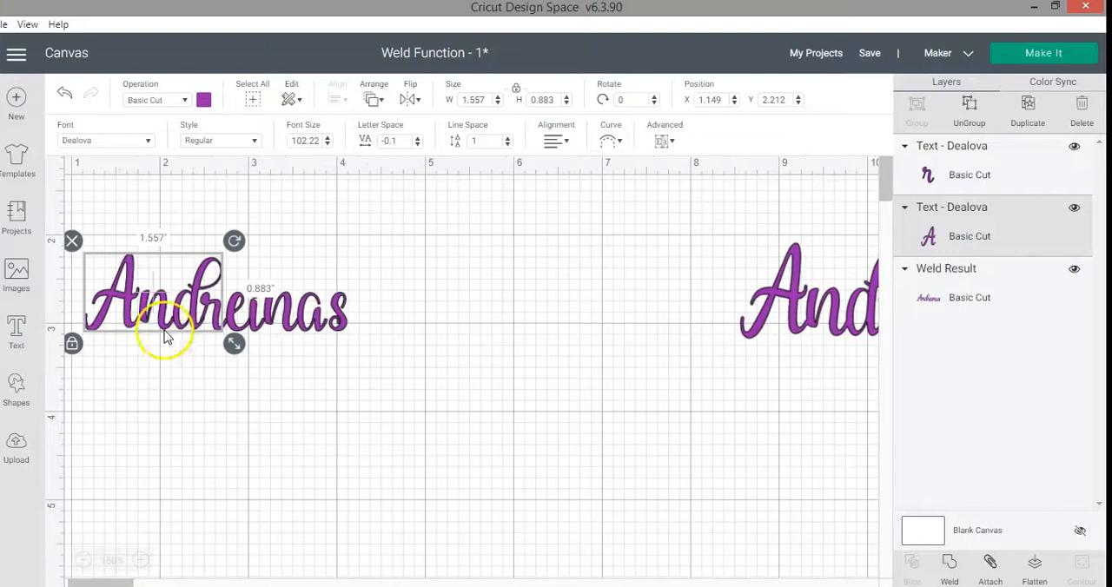
click(418, 144)
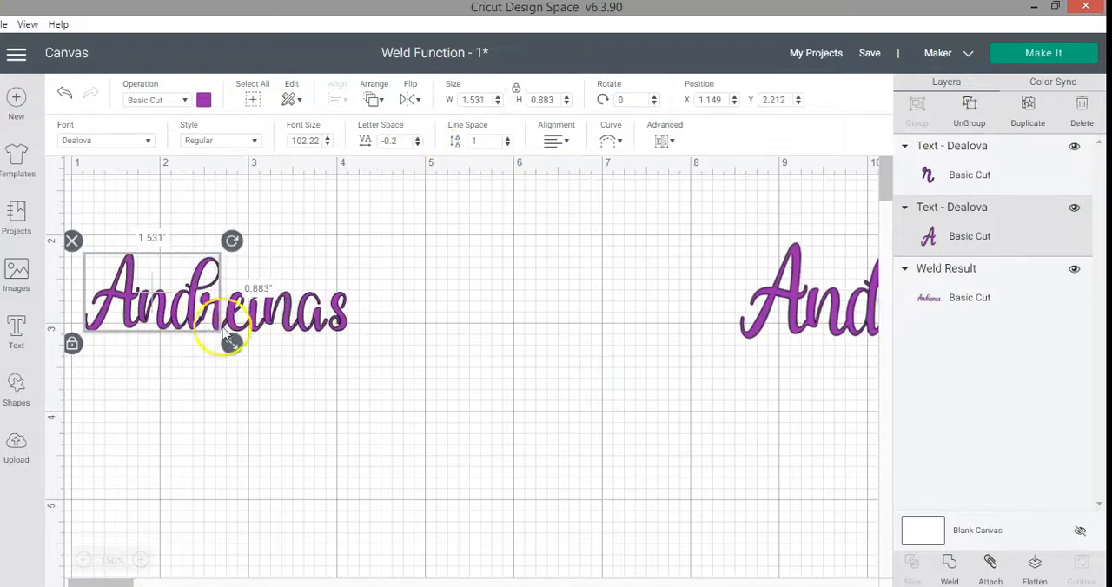
Shift the six-letter piece to overlap the tightened three-letter piece and bottom-align both.
click(298, 315)
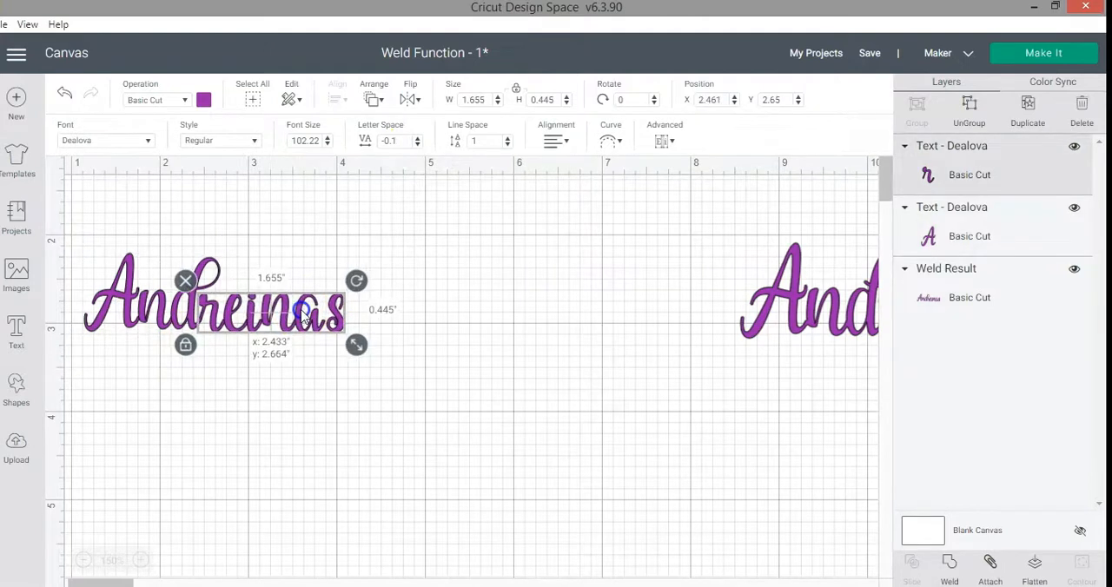
drag(405, 390, 113, 255)
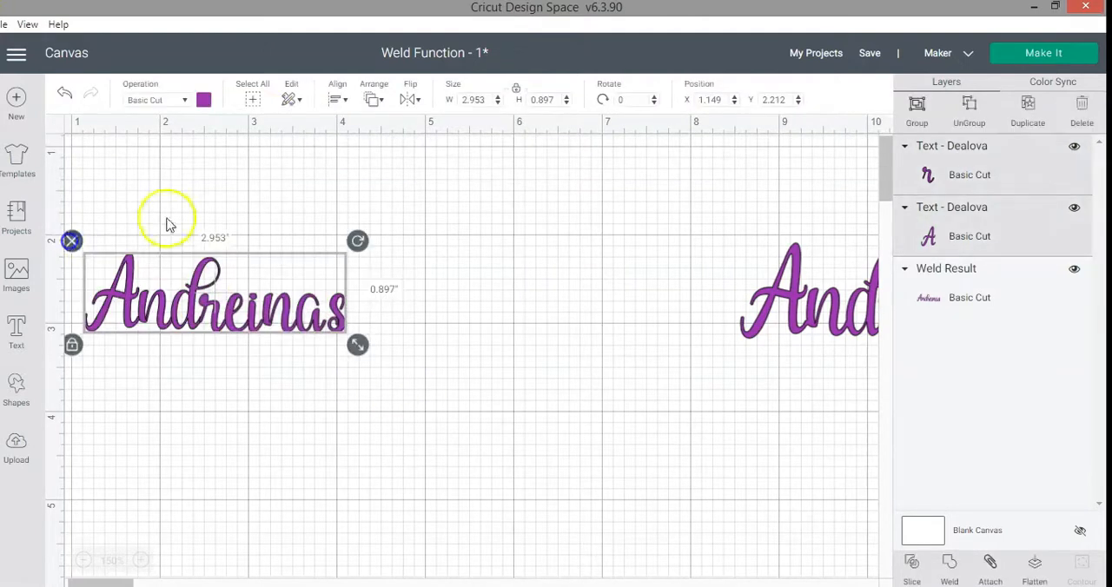
click(335, 99)
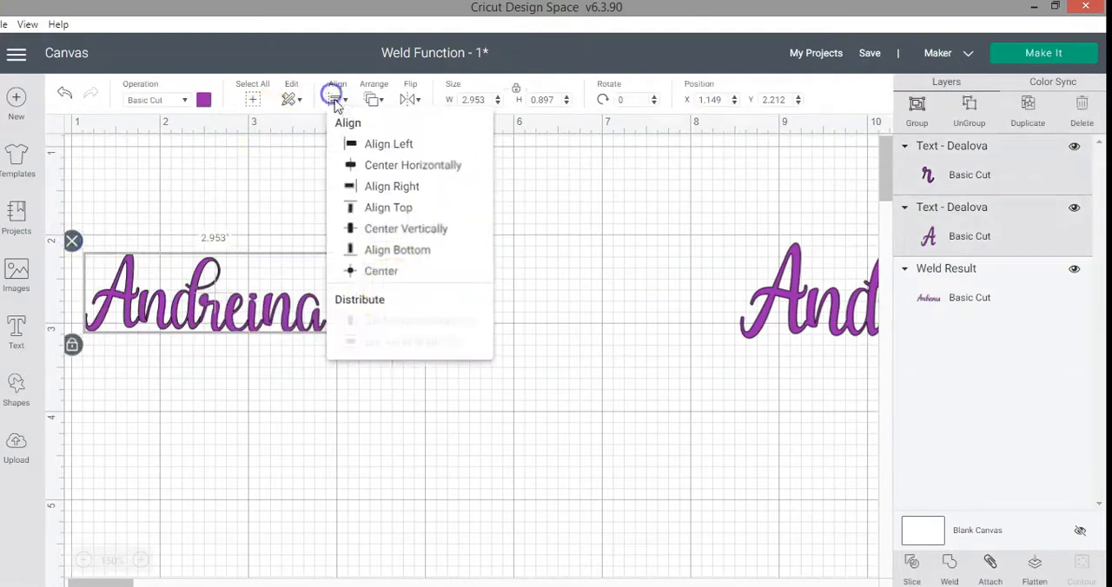
click(392, 250)
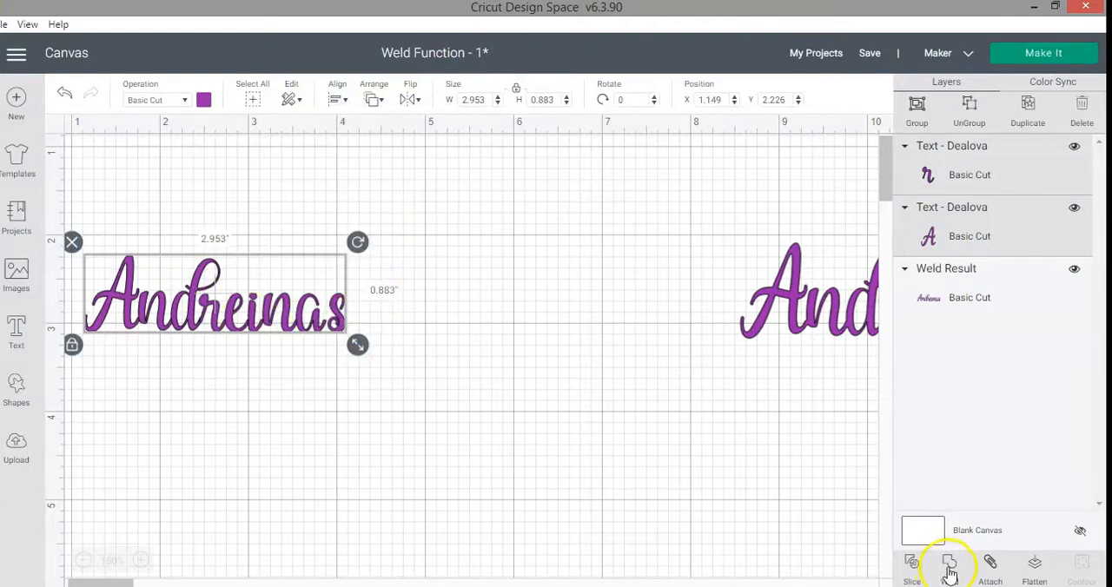
Bring the earlier welded lettering beside the new word for comparison, and delete that earlier weld from the canvas.
drag(811, 317, 556, 297)
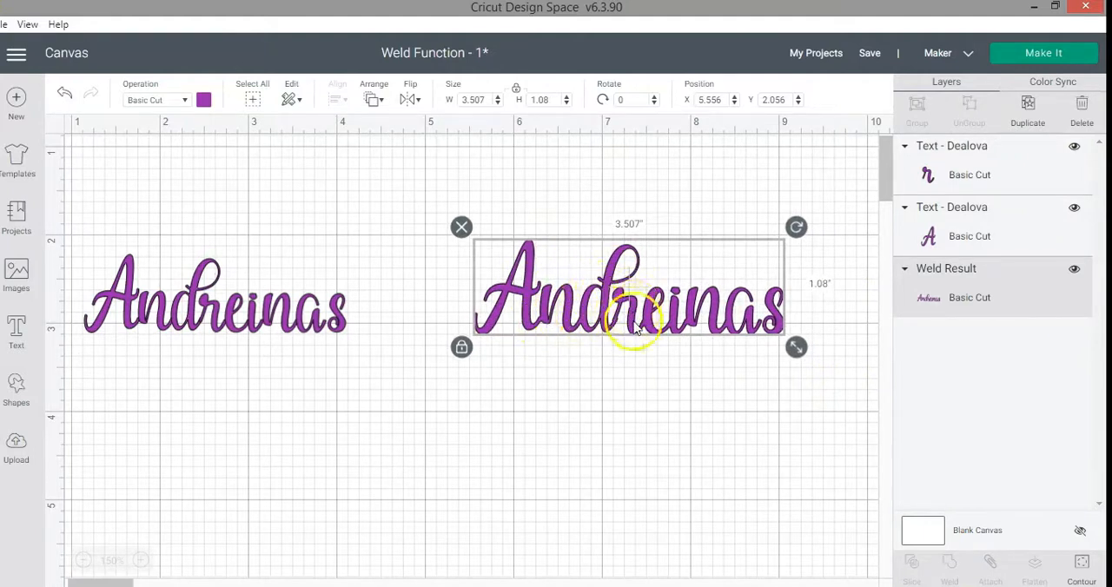
click(461, 226)
click(431, 403)
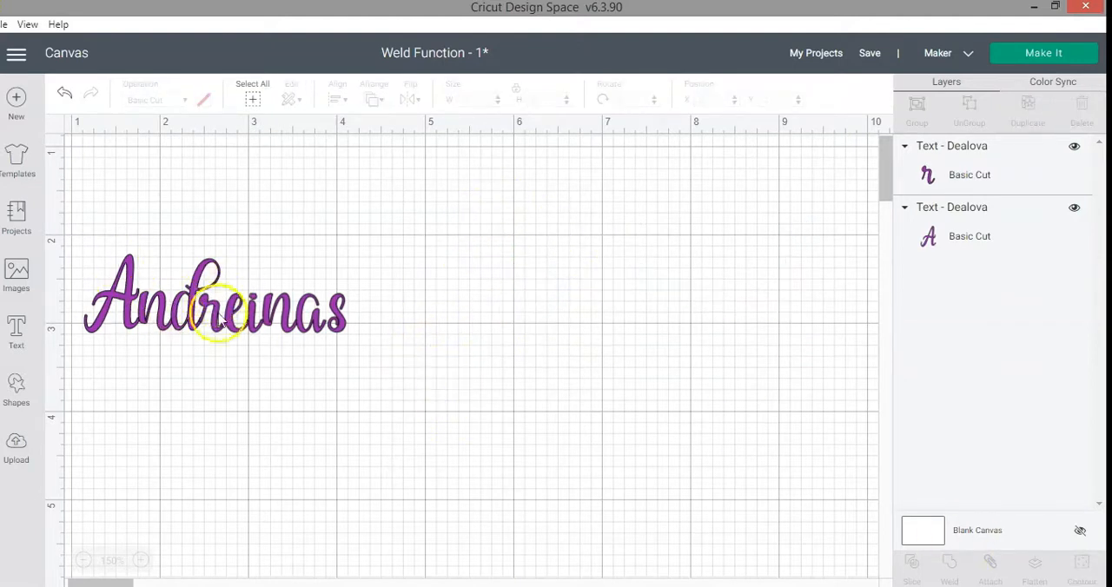
Weld the two script text pieces into a single word and move the result on the canvas.
click(253, 98)
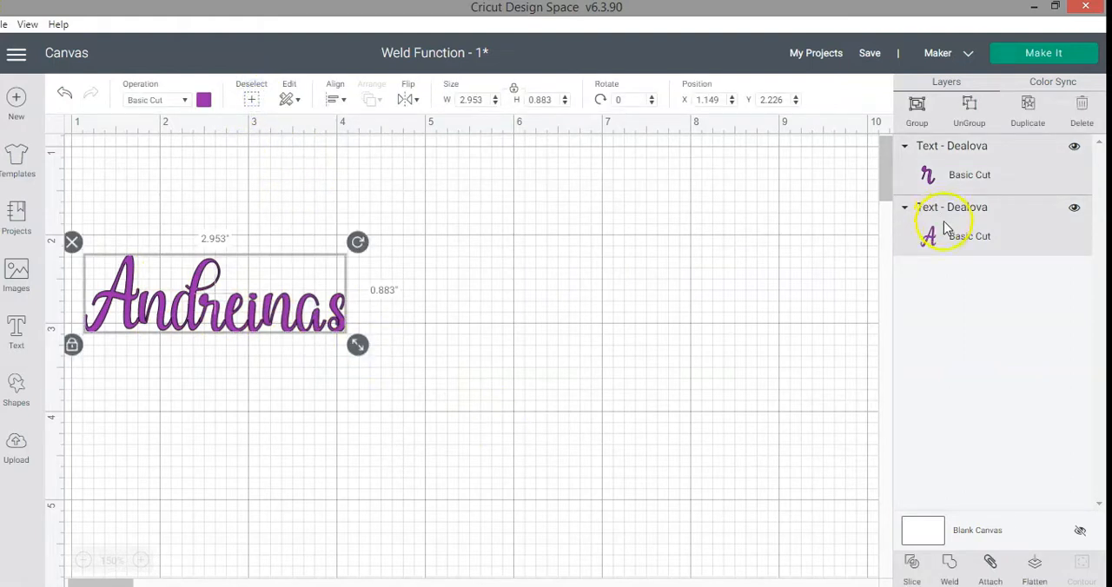
click(953, 566)
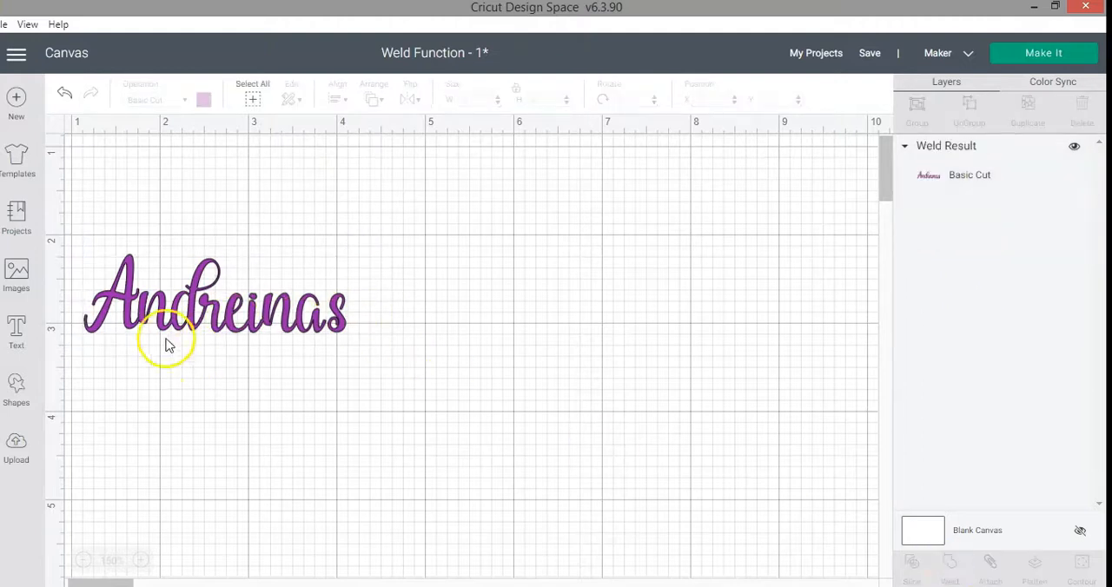
drag(142, 325, 183, 344)
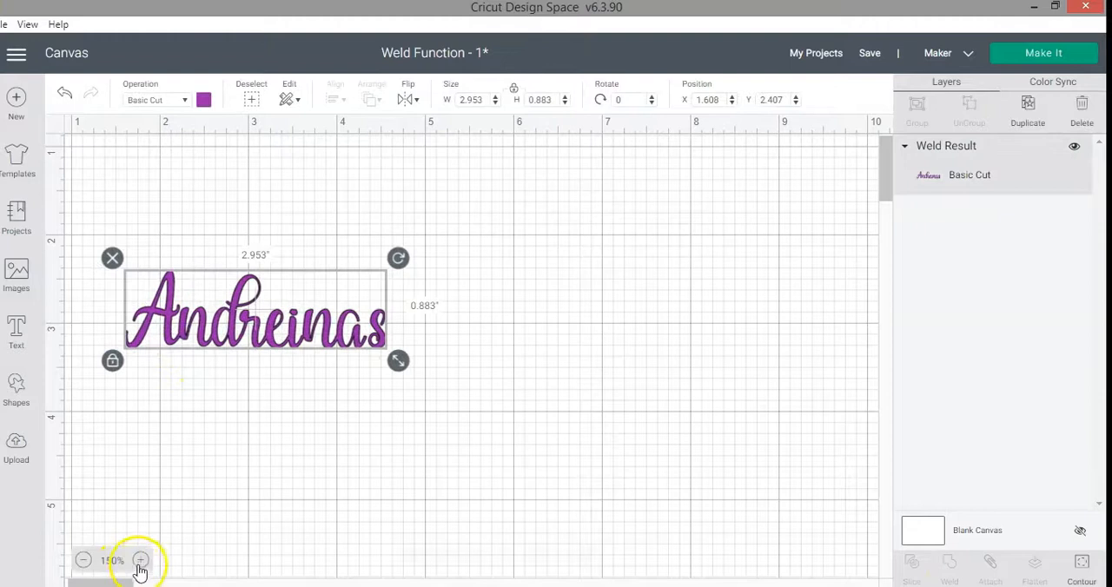
click(139, 560)
drag(143, 311, 222, 351)
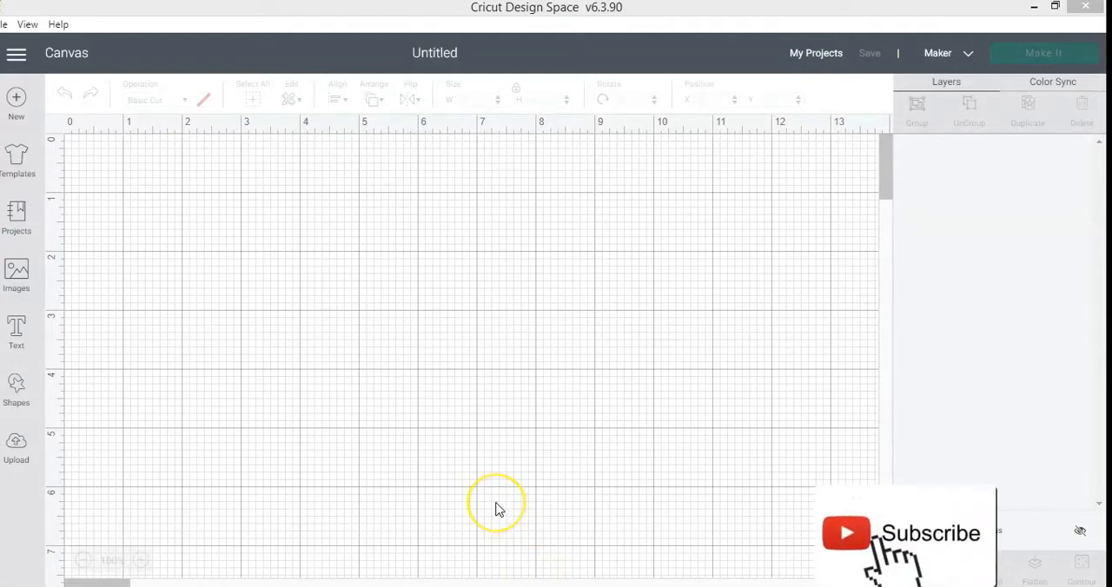
Insert the uploaded zigzag Weavy Pattern image into the new project and set its width to 5 inches.
click(17, 447)
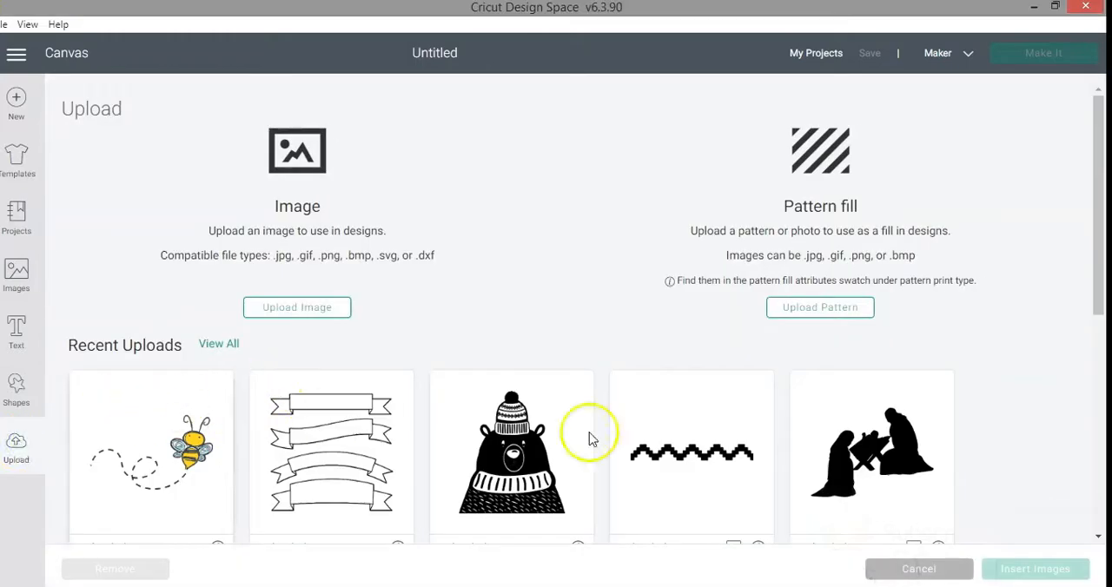
scroll(666, 365, down, 3)
click(669, 321)
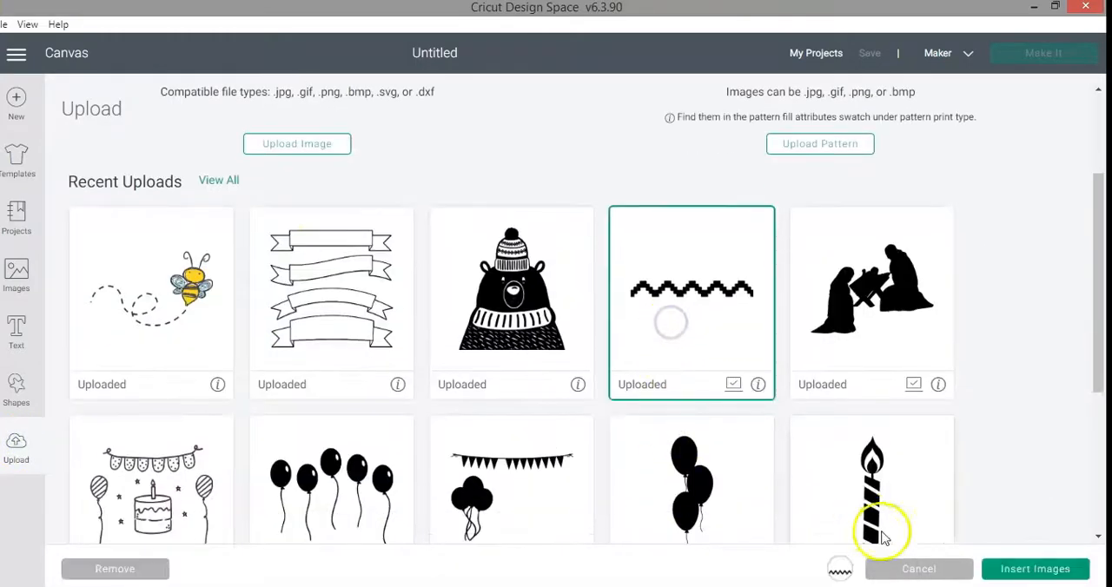
click(1014, 570)
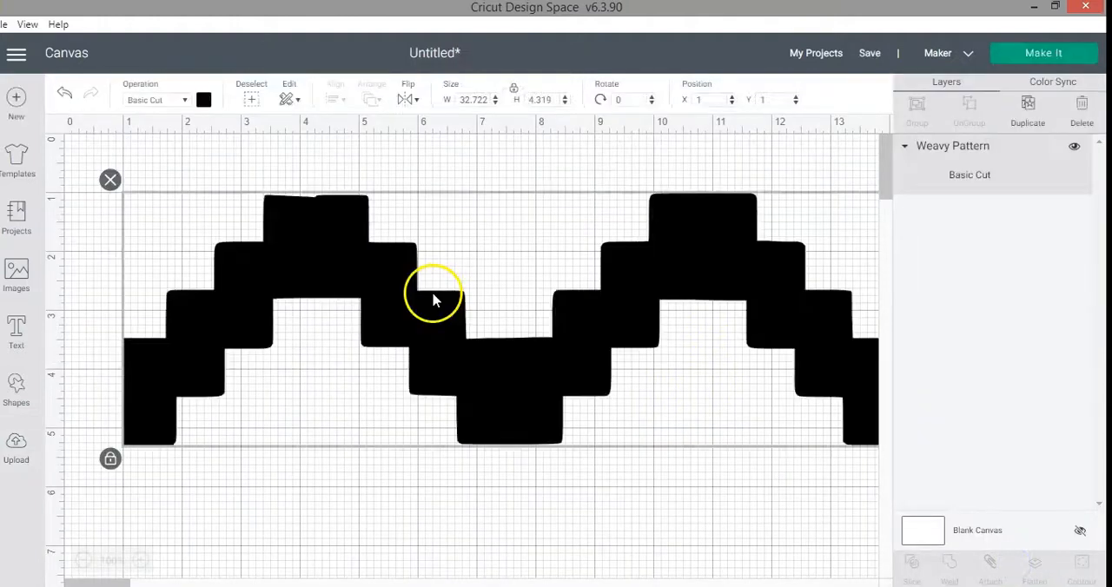
click(473, 100)
text(5)
key(Return)
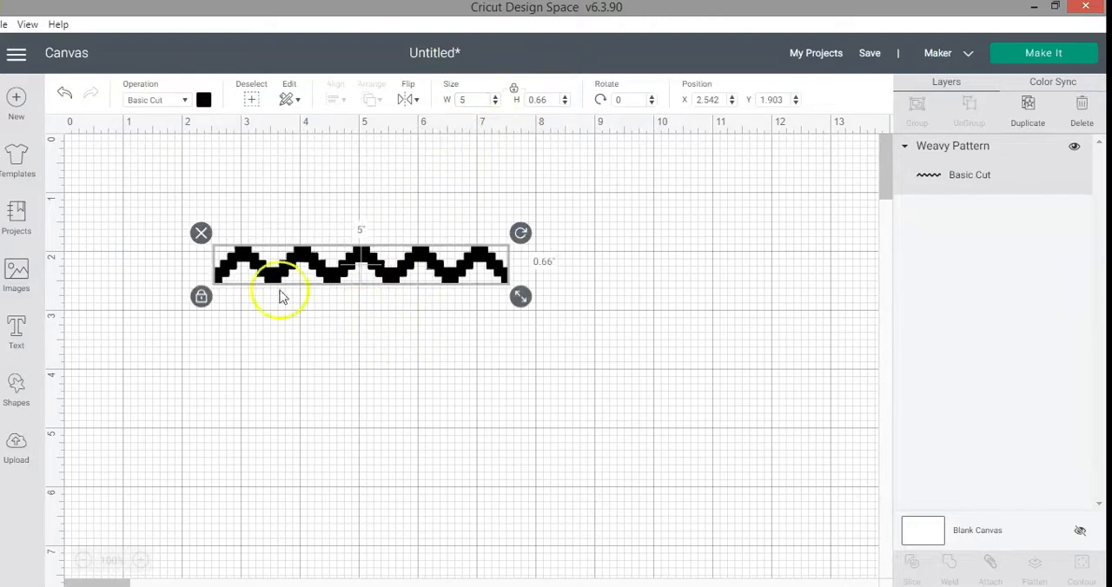
Duplicate the zigzag strip, place the copy directly below the original, and right-align the two strips.
click(1028, 108)
drag(415, 298, 397, 315)
drag(621, 390, 145, 180)
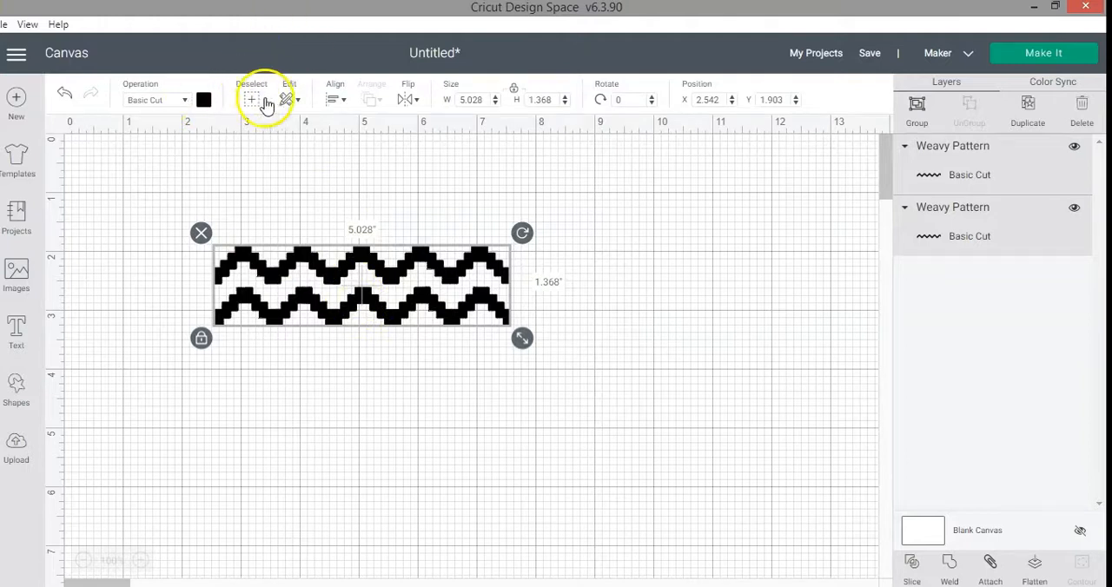
click(335, 99)
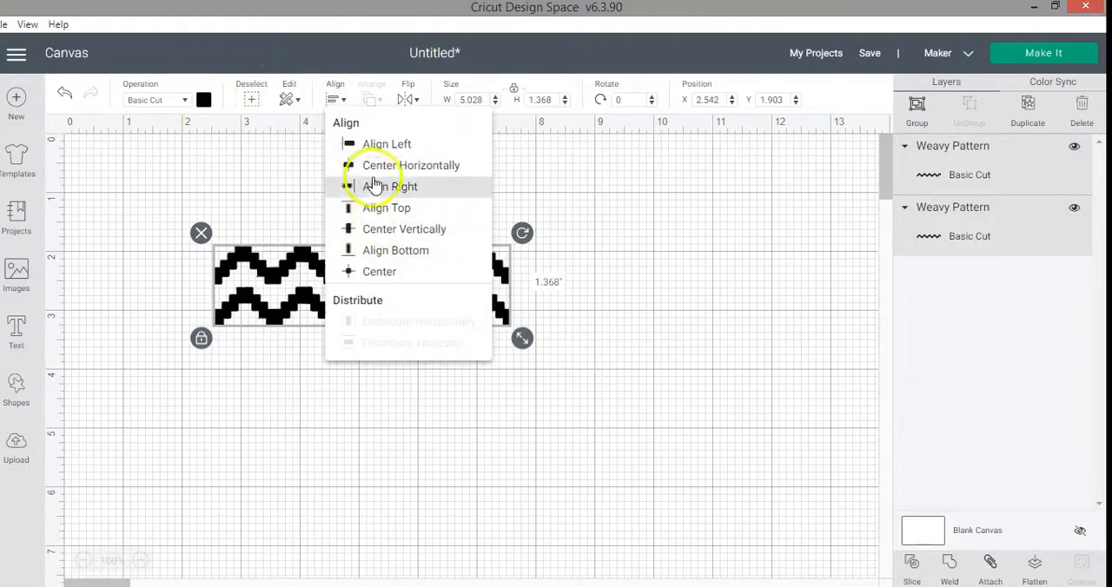
click(373, 184)
click(533, 446)
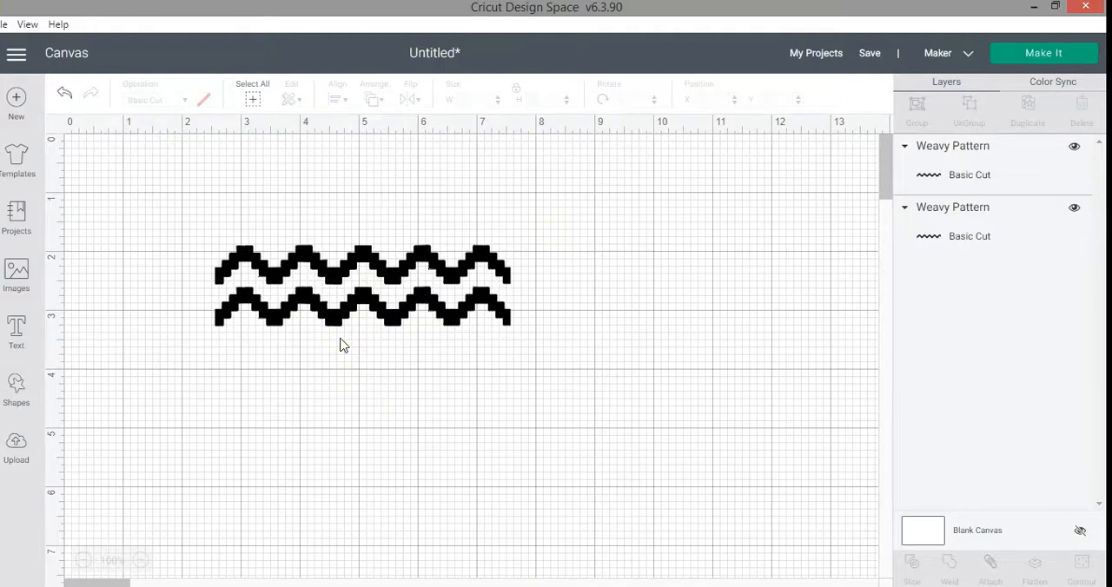
Weld the two separate zigzag strips into one layer and move the result on the canvas.
click(986, 149)
click(990, 237)
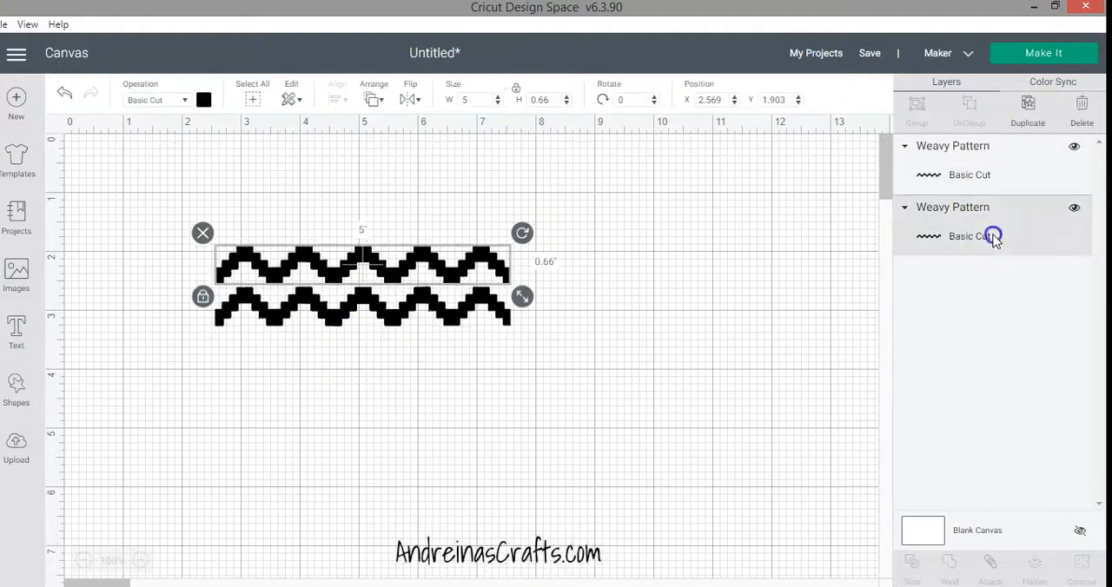
click(981, 176)
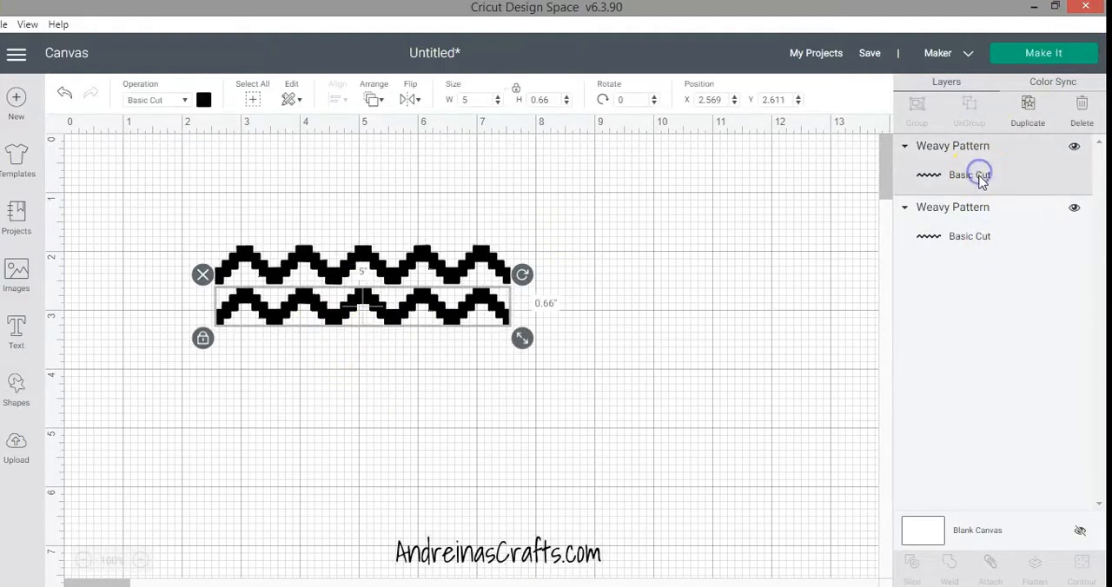
shift+click(482, 263)
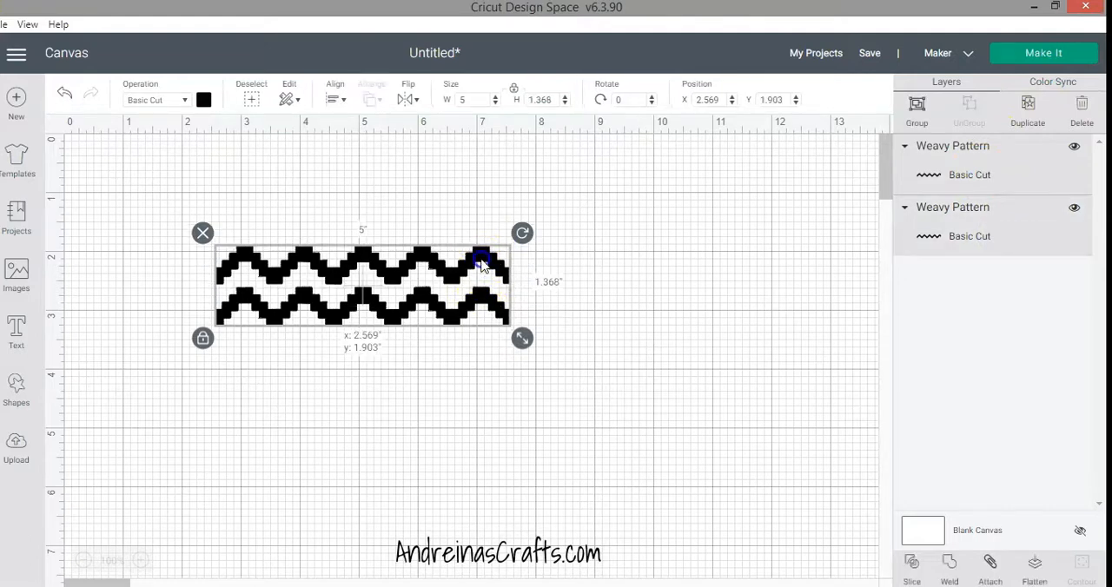
click(950, 563)
drag(503, 317, 514, 285)
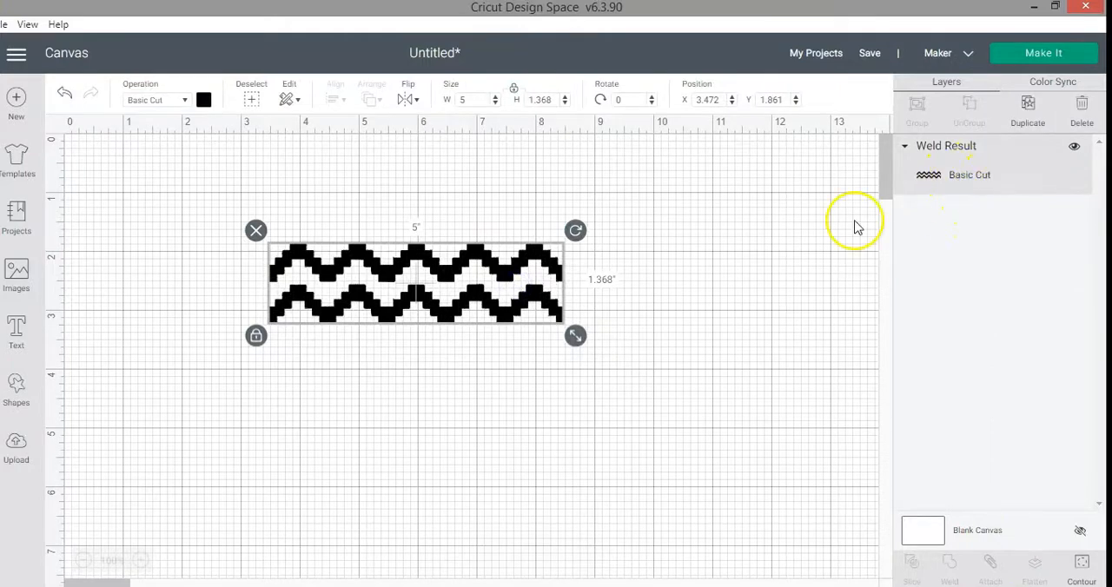